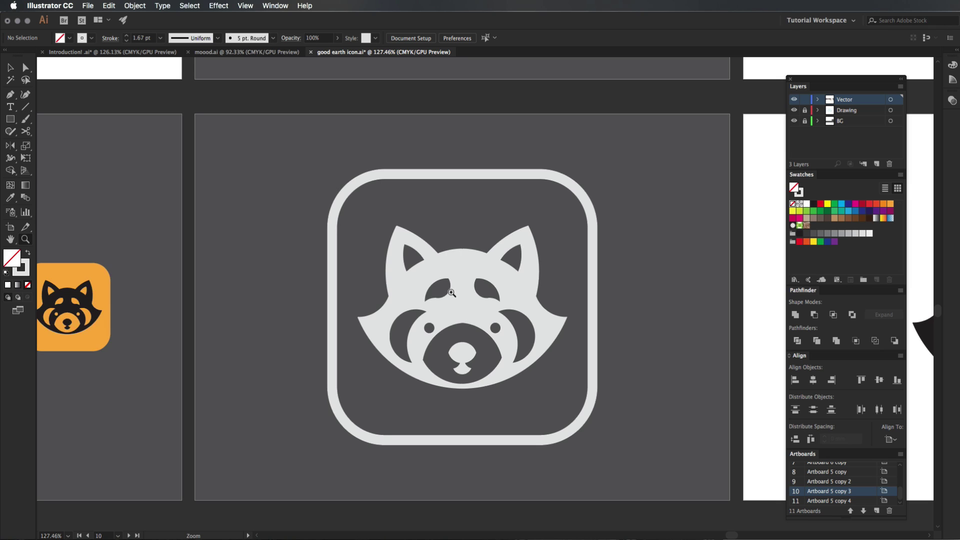
# Examine the finished red panda icon in its rounded square frame and the coloured icon versions beside it.
pyautogui.press('v')
pyautogui.click(498, 301)
pyautogui.click(483, 247)
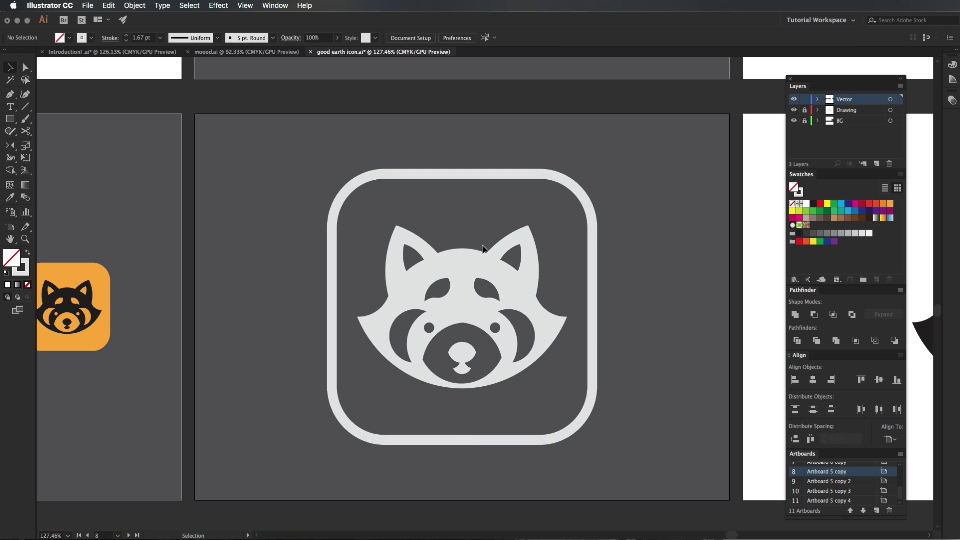
pyautogui.click(440, 301)
pyautogui.click(545, 289)
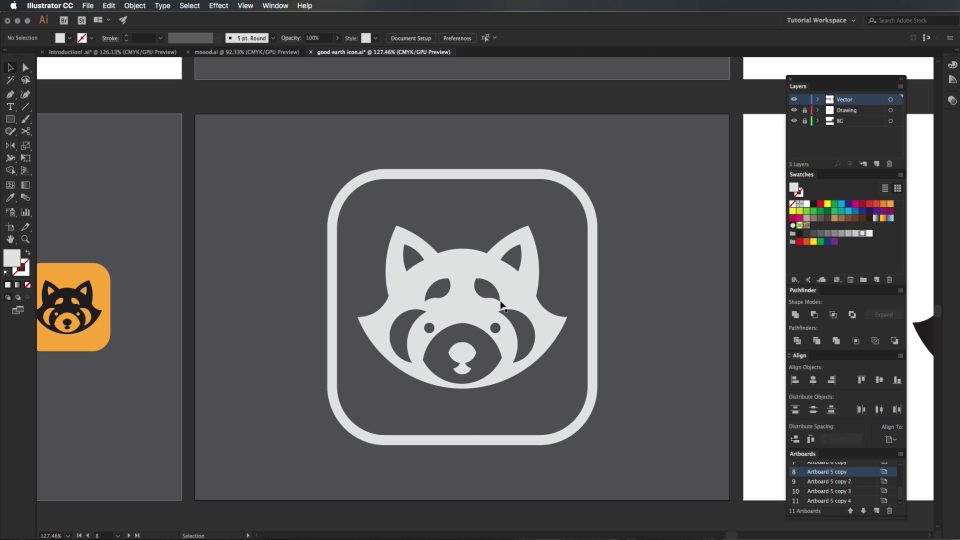
pyautogui.press('z')
pyautogui.moveTo(501, 372); pyautogui.dragTo(458, 382)
pyautogui.moveTo(433, 328); pyautogui.dragTo(487, 385)
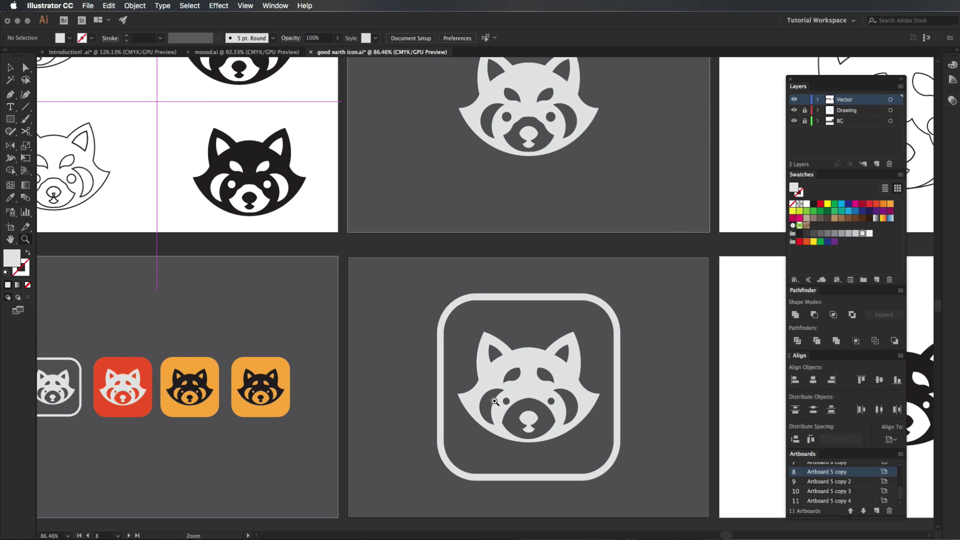
pyautogui.press('v')
pyautogui.click(542, 385)
pyautogui.click(519, 321)
pyautogui.click(548, 403)
pyautogui.click(539, 329)
# Look over all artboards, from the traced sketch through the red and black head variations to the framed icons.
pyautogui.press('z')
pyautogui.moveTo(528, 382); pyautogui.dragTo(547, 322)
pyautogui.press('space')
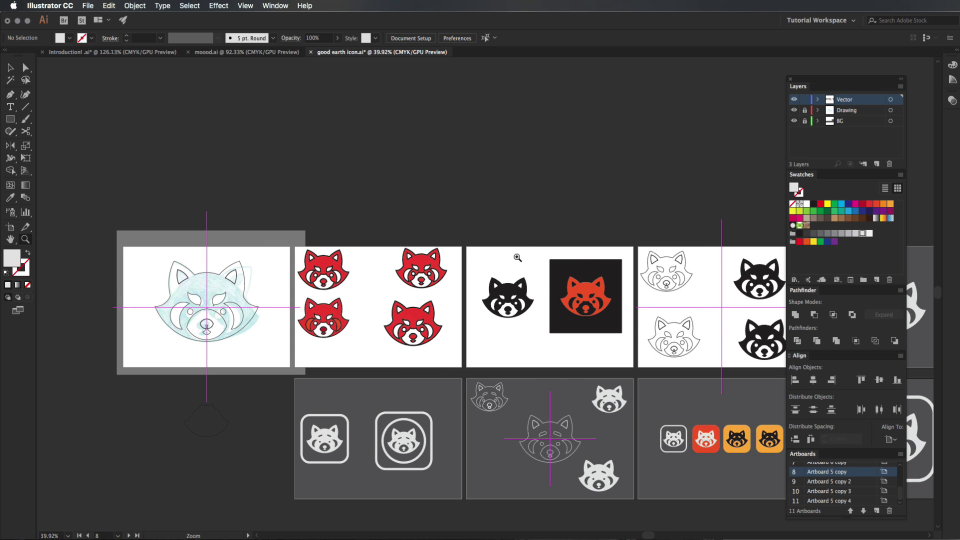
pyautogui.moveTo(507, 312); pyautogui.dragTo(538, 253)
pyautogui.press('space')
pyautogui.press('space')
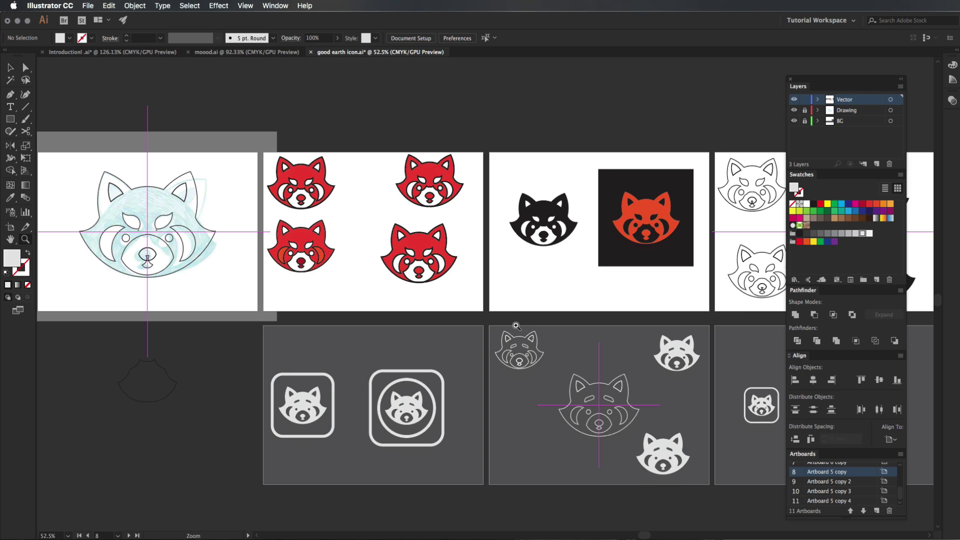
pyautogui.press('v')
pyautogui.click(556, 240)
pyautogui.moveTo(551, 156); pyautogui.dragTo(533, 290)
pyautogui.moveTo(533, 291); pyautogui.dragTo(561, 300)
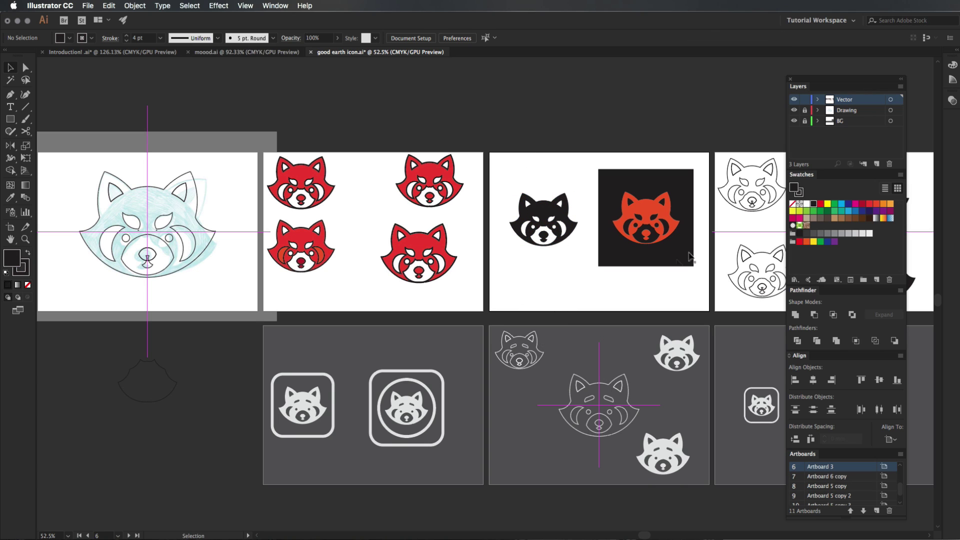
pyautogui.hscroll(8, 699, 272)
pyautogui.scroll(-1, 699, 272)
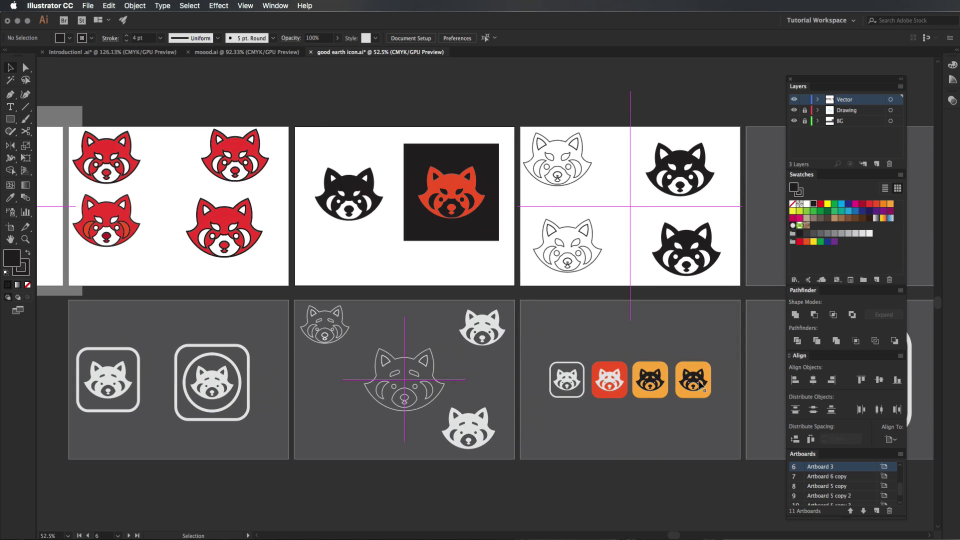
pyautogui.moveTo(459, 314); pyautogui.dragTo(685, 360)
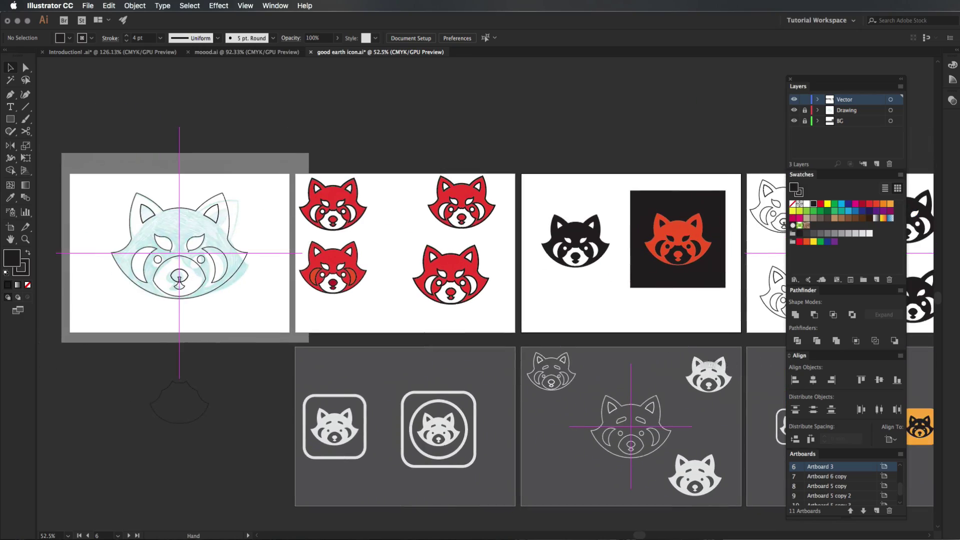
pyautogui.moveTo(560, 350); pyautogui.dragTo(669, 362)
pyautogui.hscroll(20, 668, 362)
pyautogui.scroll(-2, 669, 362)
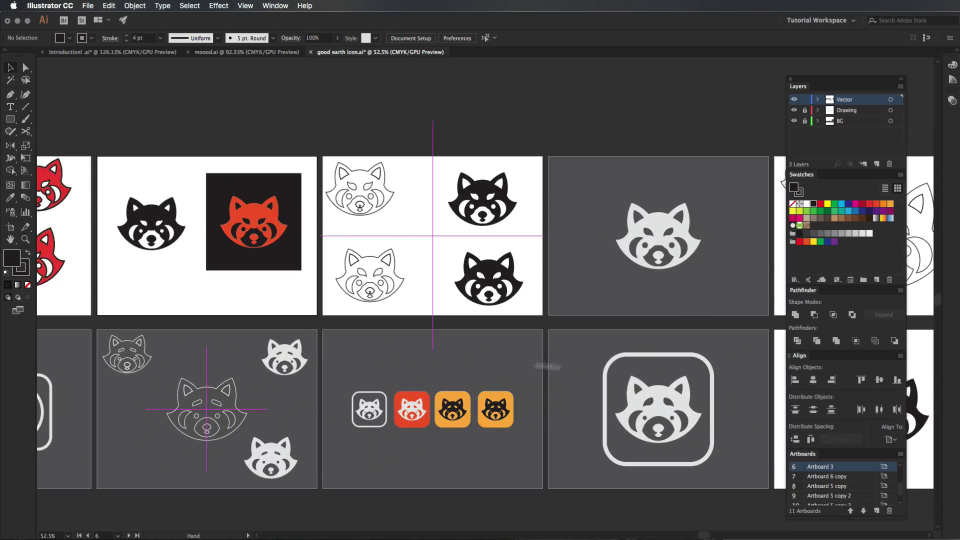
pyautogui.hscroll(-20, 475, 373)
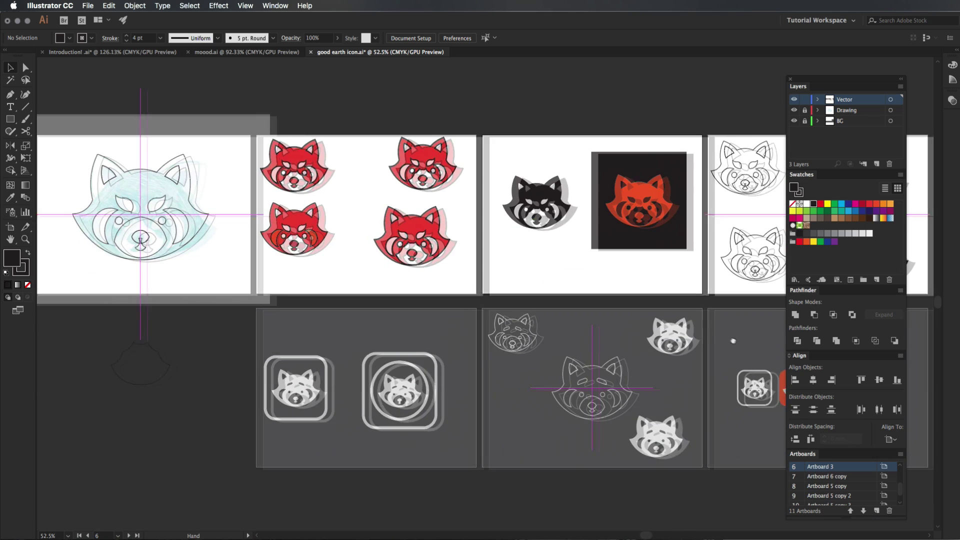
pyautogui.moveTo(257, 268); pyautogui.dragTo(530, 343)
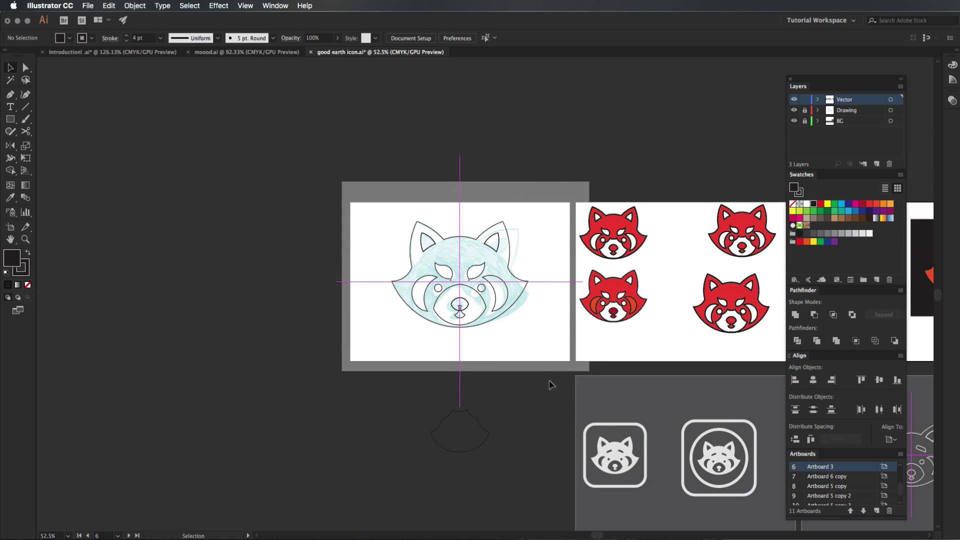
pyautogui.moveTo(585, 362); pyautogui.dragTo(592, 381)
# Switch to the Untitled-2 document and examine the placed red panda sketch.
pyautogui.moveTo(548, 229); pyautogui.dragTo(361, 359)
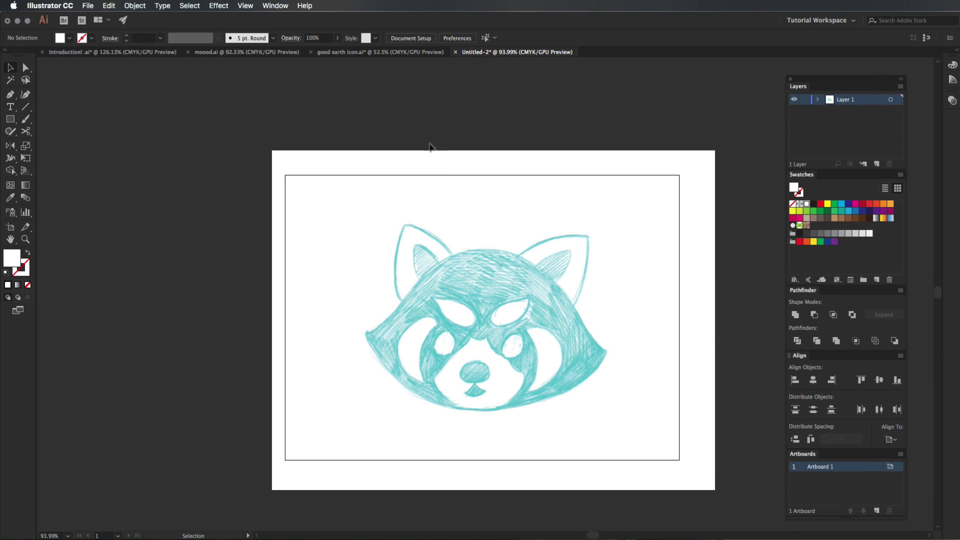
pyautogui.click(495, 296)
pyautogui.click(255, 336)
pyautogui.press('z')
pyautogui.moveTo(474, 342); pyautogui.dragTo(450, 335)
pyautogui.moveTo(486, 347); pyautogui.dragTo(479, 323)
pyautogui.press('v')
pyautogui.press('z')
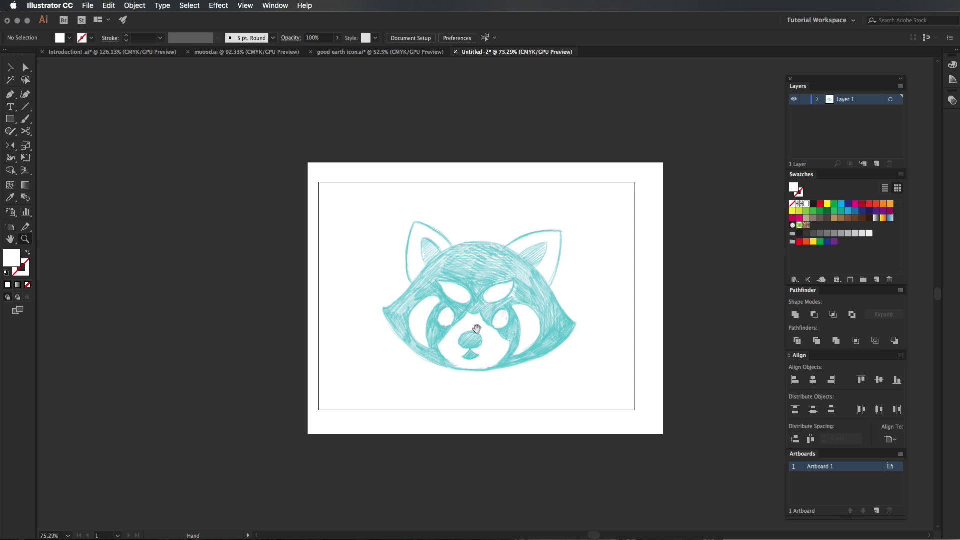
pyautogui.moveTo(466, 325); pyautogui.dragTo(471, 331)
# Move the sketch image to about the centre of the artboard and undo the trial reduction of its size.
pyautogui.press('v')
pyautogui.click(605, 290)
pyautogui.moveTo(602, 288)
pyautogui.mouseDown()
pyautogui.moveTo(592, 290)
pyautogui.moveTo(593, 313)
pyautogui.mouseUp()
pyautogui.moveTo(662, 166); pyautogui.dragTo(655, 170)
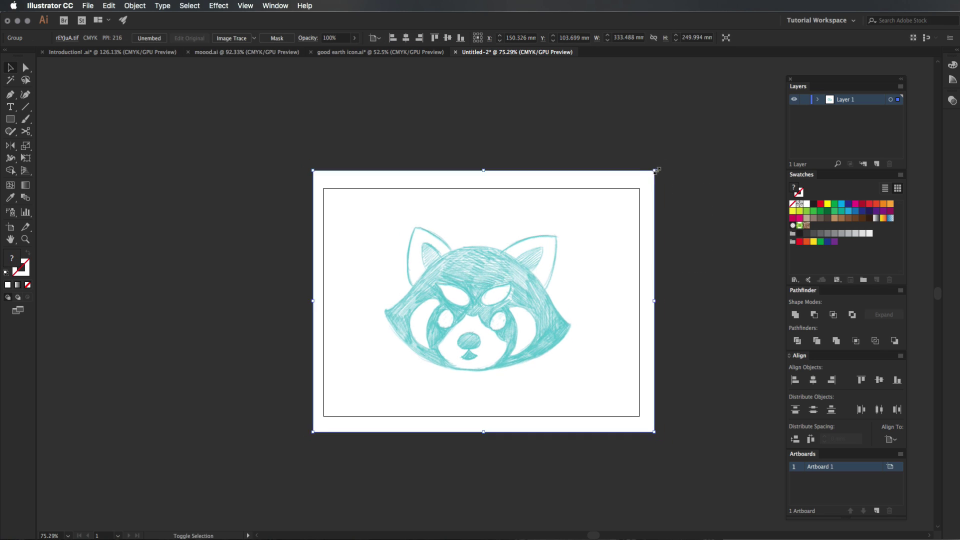
pyautogui.press('super+z')
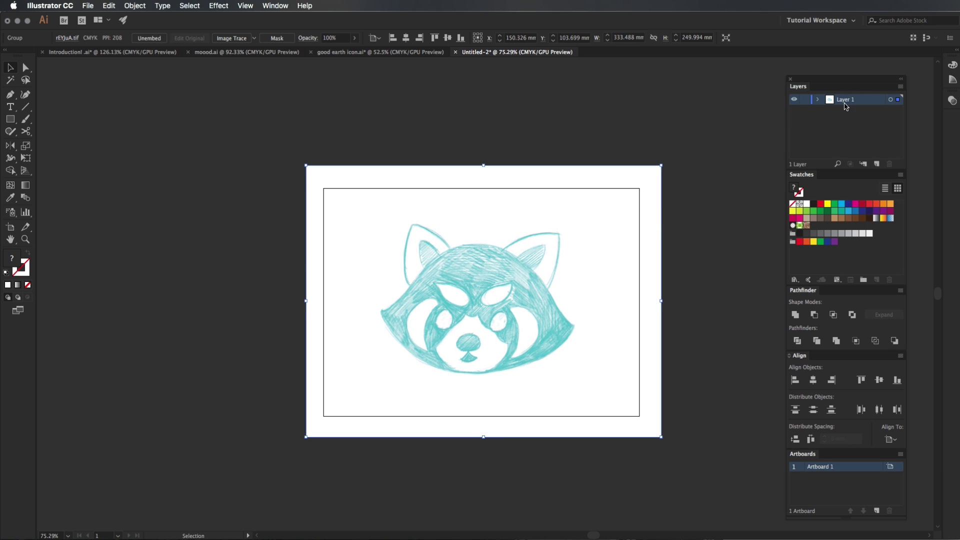
# Rename the layer holding the sketch as Template.
pyautogui.doubleClick(844, 100)
pyautogui.write('Template')
pyautogui.press('Return')
# Set the sketch image's opacity to 30% and lock the Template layer.
pyautogui.click(333, 38)
pyautogui.write('30')
pyautogui.press('Return')
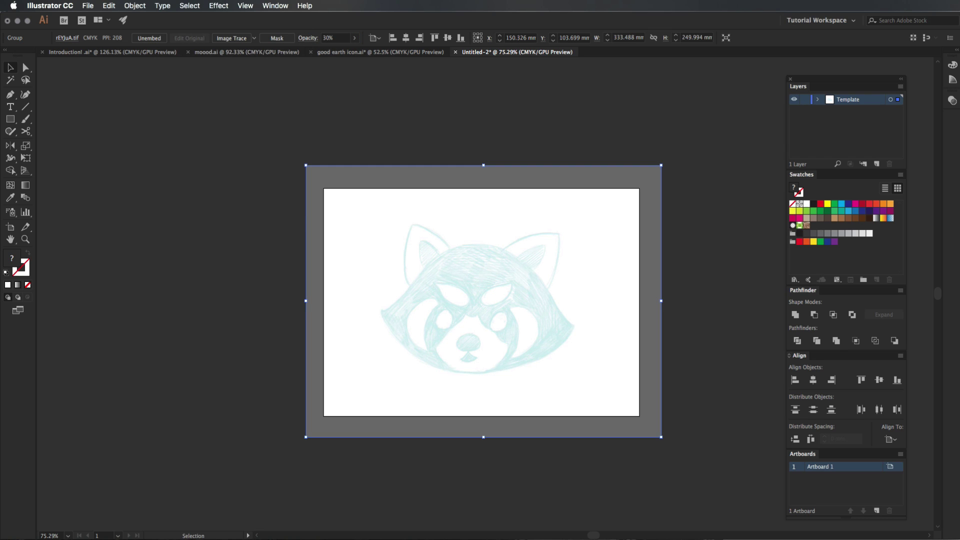
pyautogui.click(805, 99)
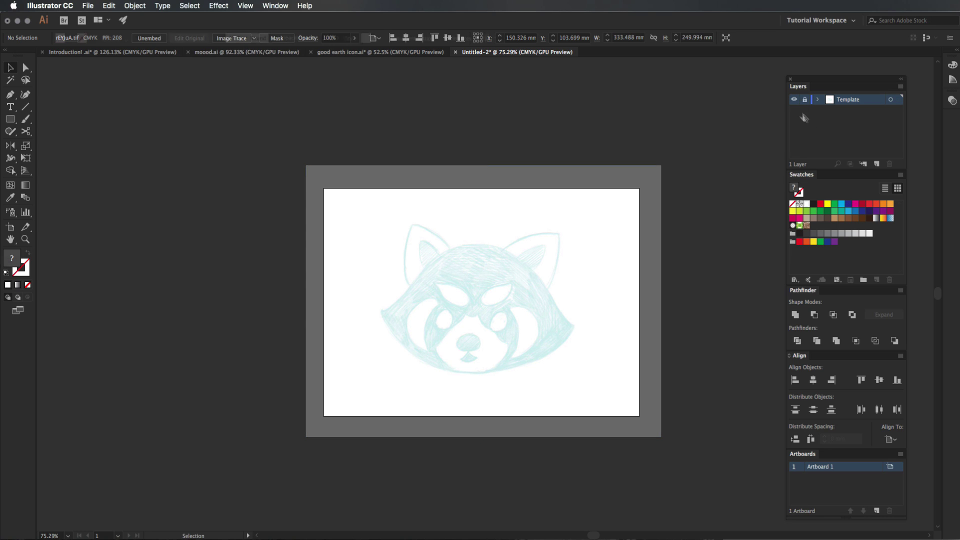
# Add a new layer above the Template layer and name it Vector.
pyautogui.click(877, 164)
pyautogui.doubleClick(845, 101)
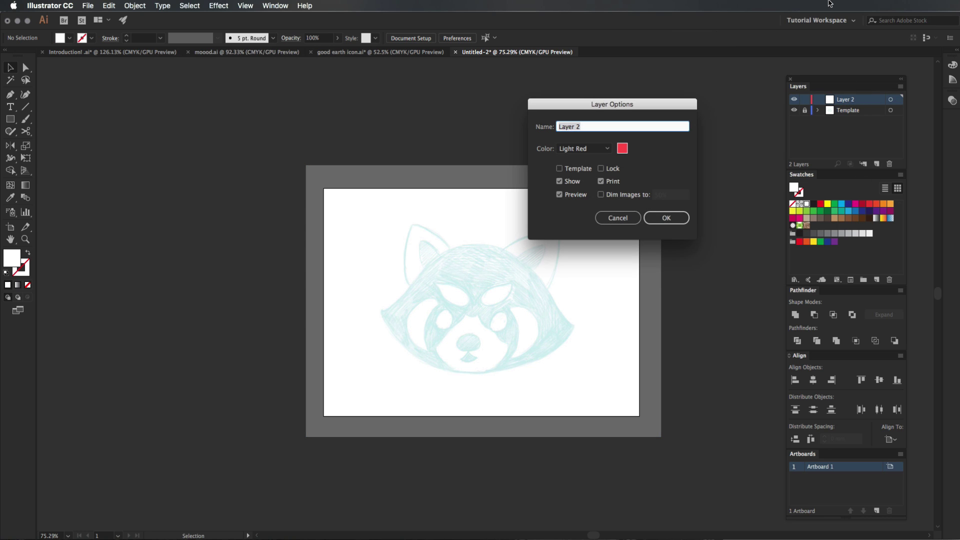
pyautogui.write('Vector')
pyautogui.press('Return')
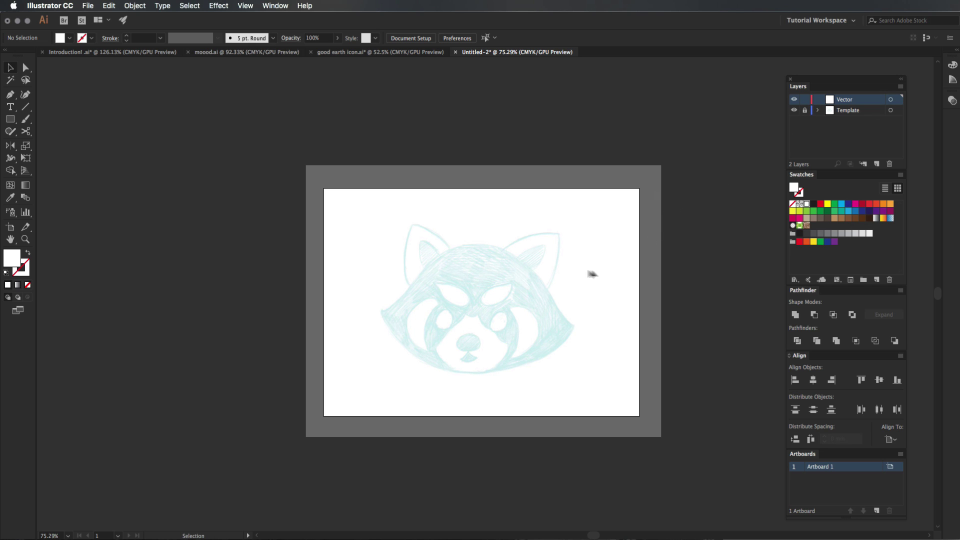
pyautogui.moveTo(412, 344)
pyautogui.mouseDown()
pyautogui.moveTo(549, 214)
pyautogui.moveTo(539, 226)
pyautogui.mouseUp()
pyautogui.press('z')
pyautogui.moveTo(453, 334)
pyautogui.mouseDown()
pyautogui.moveTo(579, 313)
pyautogui.moveTo(567, 356)
pyautogui.moveTo(575, 369)
pyautogui.moveTo(551, 339)
pyautogui.mouseUp()
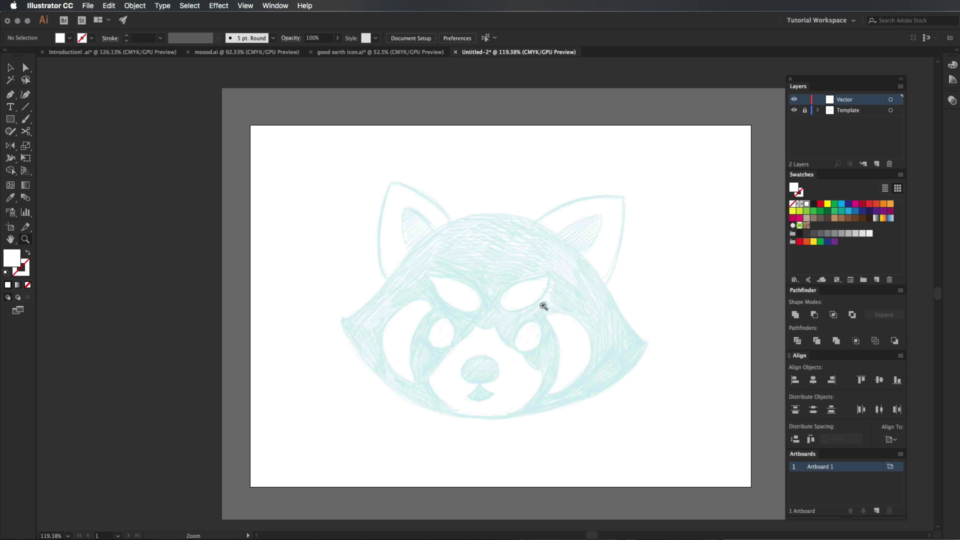
pyautogui.press('p')
pyautogui.moveTo(494, 211); pyautogui.dragTo(462, 211)
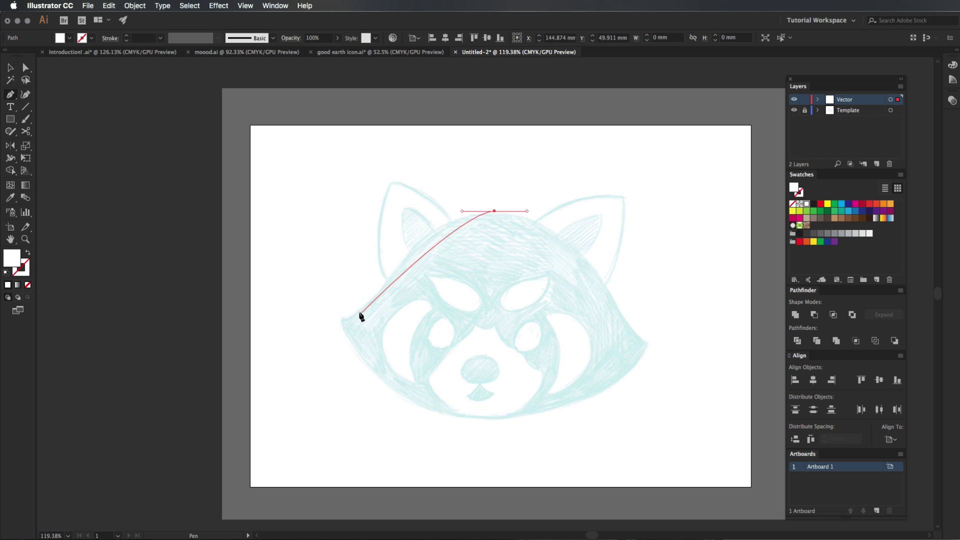
pyautogui.moveTo(339, 323); pyautogui.dragTo(309, 334)
pyautogui.press('super+z')
pyautogui.press('super+z')
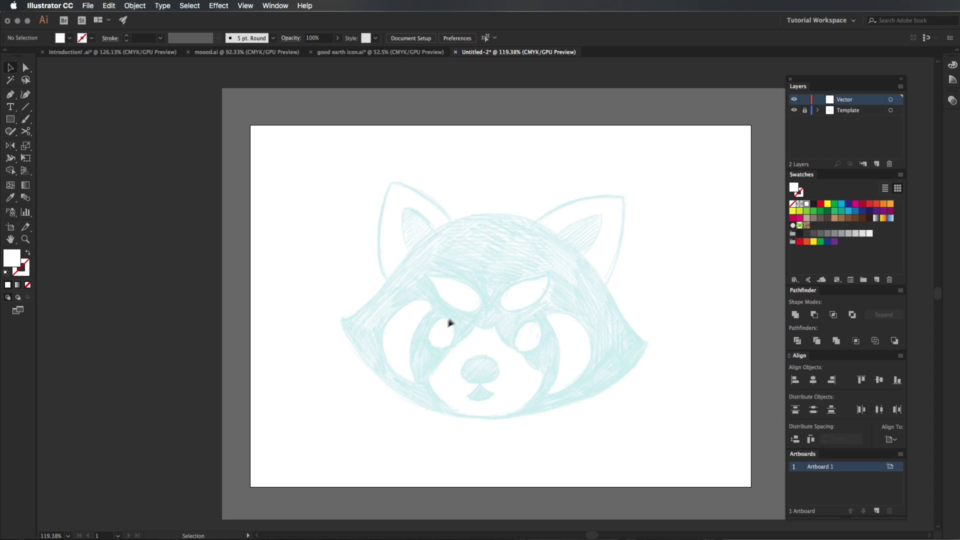
pyautogui.press('super+space')
pyautogui.moveTo(486, 329); pyautogui.dragTo(492, 356)
pyautogui.press('super+space')
pyautogui.press('v')
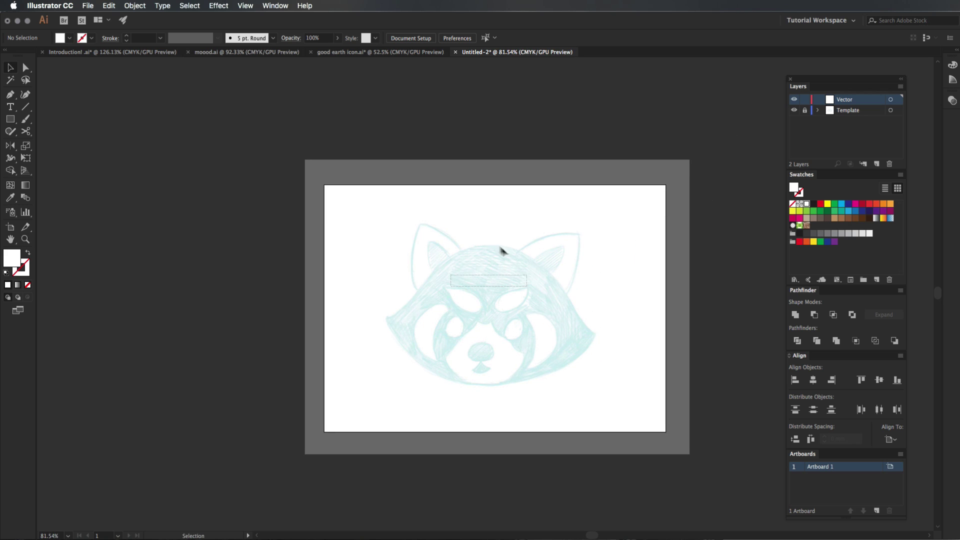
pyautogui.moveTo(423, 210); pyautogui.dragTo(560, 392)
pyautogui.moveTo(571, 395)
pyautogui.mouseDown()
pyautogui.moveTo(428, 180)
pyautogui.moveTo(512, 354)
pyautogui.moveTo(537, 370)
pyautogui.mouseUp()
pyautogui.moveTo(611, 219)
pyautogui.mouseDown()
pyautogui.moveTo(375, 380)
pyautogui.moveTo(347, 382)
pyautogui.mouseUp()
pyautogui.moveTo(372, 420)
pyautogui.mouseDown()
pyautogui.moveTo(538, 277)
pyautogui.moveTo(603, 197)
pyautogui.mouseUp()
# Choose the Ellipse tool and set it to no fill with a black stroke.
pyautogui.press('l')
pyautogui.click(797, 194)
pyautogui.hotkey('shift', 'x')
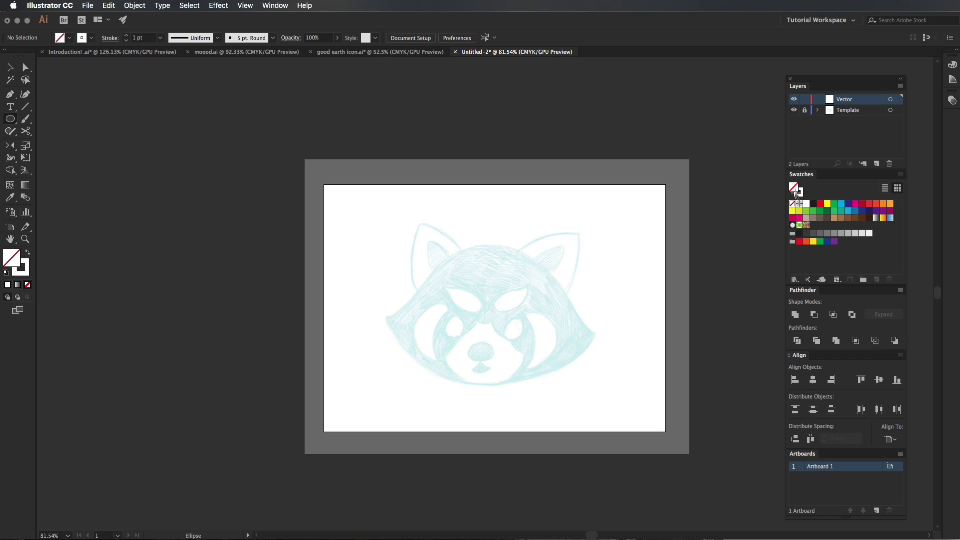
pyautogui.click(814, 204)
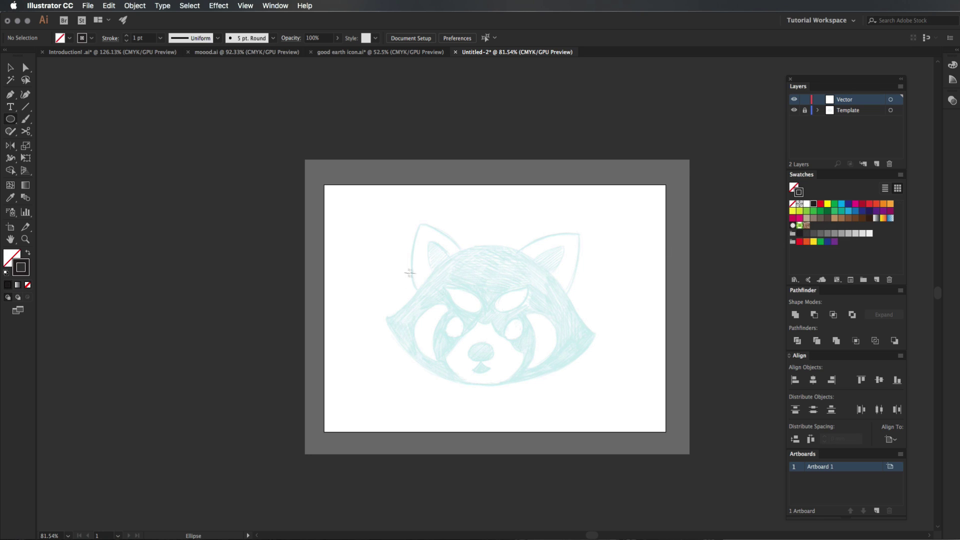
pyautogui.moveTo(408, 274); pyautogui.dragTo(510, 378)
pyautogui.press('z')
pyautogui.moveTo(487, 322); pyautogui.dragTo(565, 319)
pyautogui.moveTo(565, 318); pyautogui.dragTo(587, 310)
pyautogui.press('v')
pyautogui.press('Delete')
# Draw a circle about 126 mm across over the panda's head, starting at the crown of the sketch.
pyautogui.press('l')
pyautogui.moveTo(577, 358); pyautogui.dragTo(583, 324)
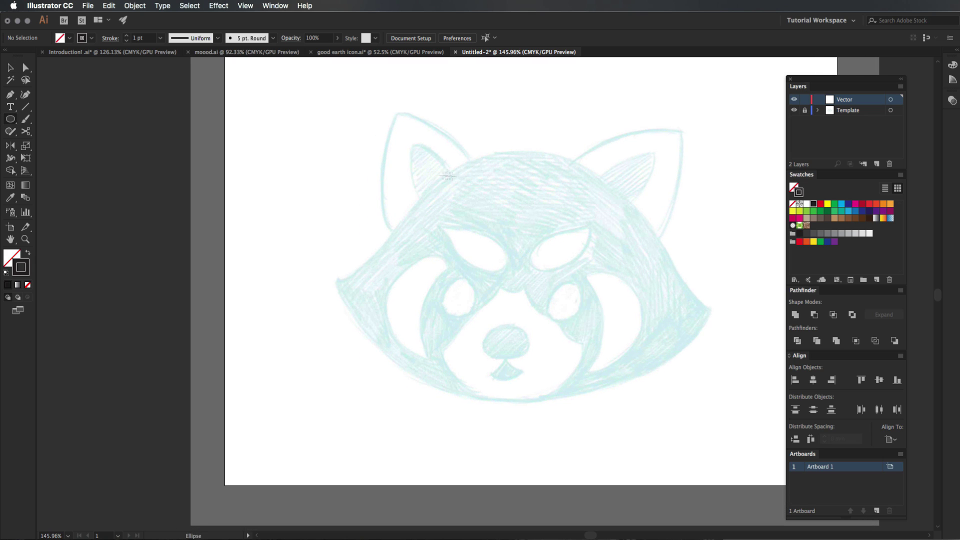
pyautogui.moveTo(395, 168)
pyautogui.mouseDown()
pyautogui.moveTo(725, 435)
pyautogui.moveTo(699, 456)
pyautogui.moveTo(654, 433)
pyautogui.moveTo(646, 411)
pyautogui.moveTo(654, 416)
pyautogui.mouseUp()
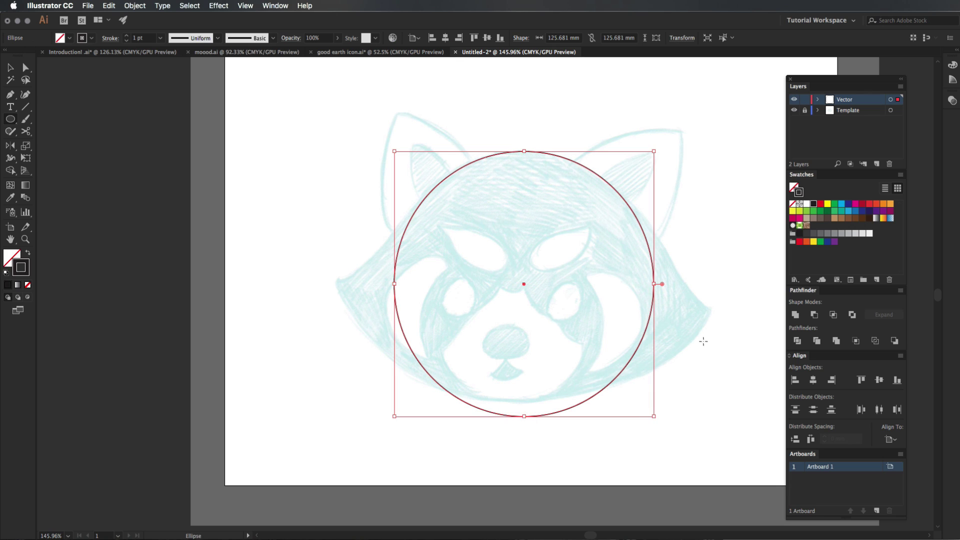
pyautogui.press('v')
pyautogui.moveTo(698, 335); pyautogui.dragTo(552, 332)
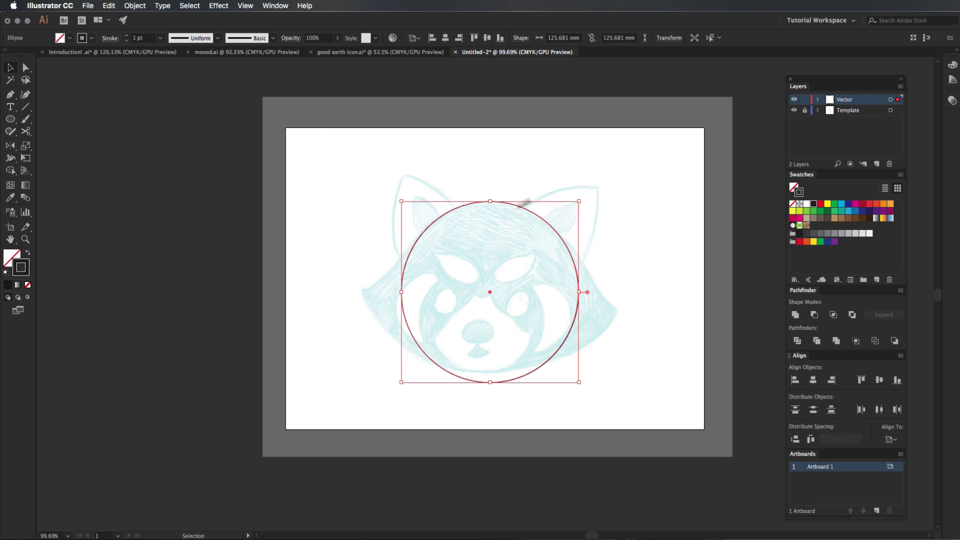
# Draw a vertical line about 234 mm long through the head and centre it on the artboard in both directions.
pyautogui.click(518, 167)
pyautogui.click(483, 204)
pyautogui.click(504, 164)
pyautogui.click(490, 202)
pyautogui.click(495, 155)
pyautogui.press('\\')
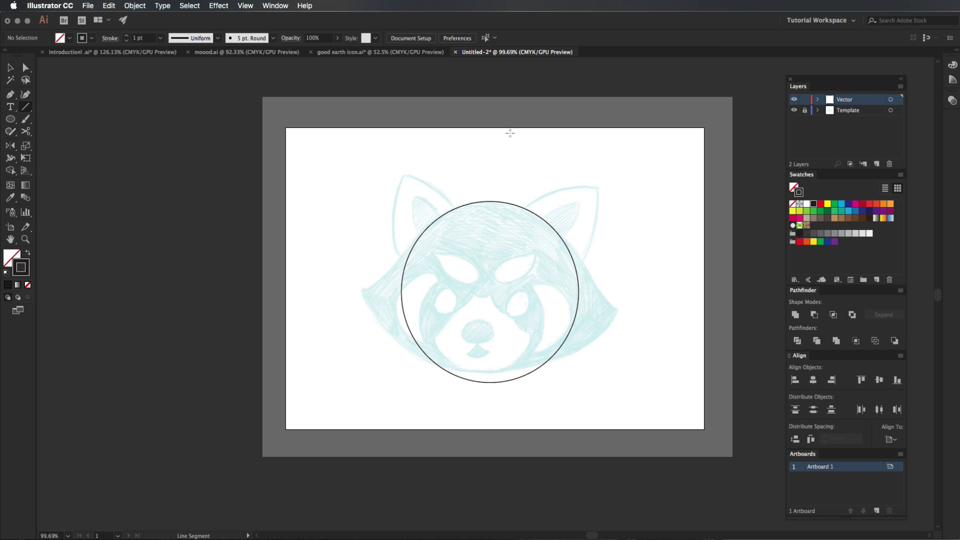
pyautogui.moveTo(490, 111); pyautogui.dragTo(480, 448)
pyautogui.press('v')
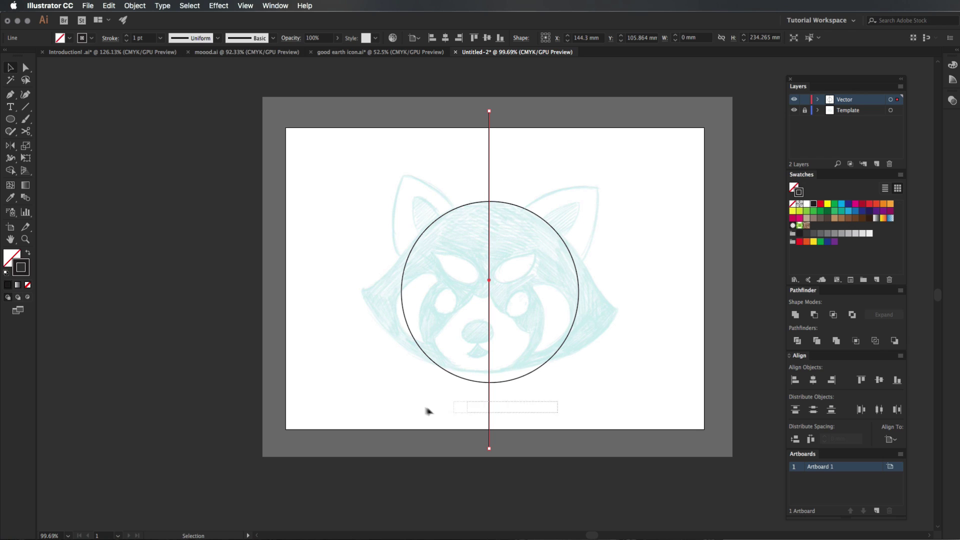
pyautogui.click(814, 380)
pyautogui.click(879, 380)
# Show the rulers and make a horizontal copy of the centre line by rotating it 90° about its midpoint.
pyautogui.hotkey('ctrl', 'r')
pyautogui.moveTo(640, 226); pyautogui.dragTo(470, 443)
pyautogui.click(542, 416)
pyautogui.click(495, 418)
pyautogui.press('r')
pyautogui.moveTo(662, 310); pyautogui.dragTo(553, 483)
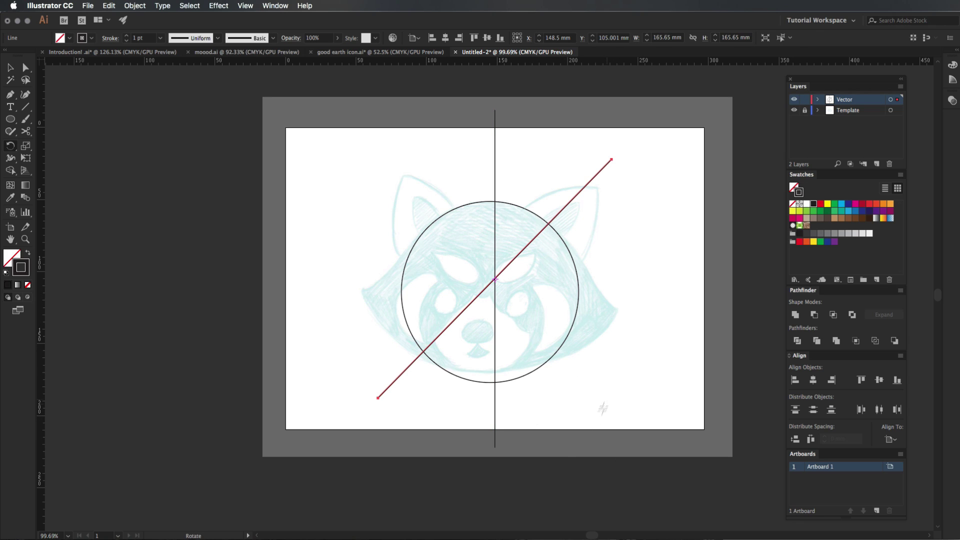
pyautogui.moveTo(601, 416); pyautogui.dragTo(463, 480)
# Convert the crossing vertical and horizontal centre lines into guides.
pyautogui.press('v')
pyautogui.keyDown('shift'); pyautogui.click(495, 426); pyautogui.keyUp('shift')
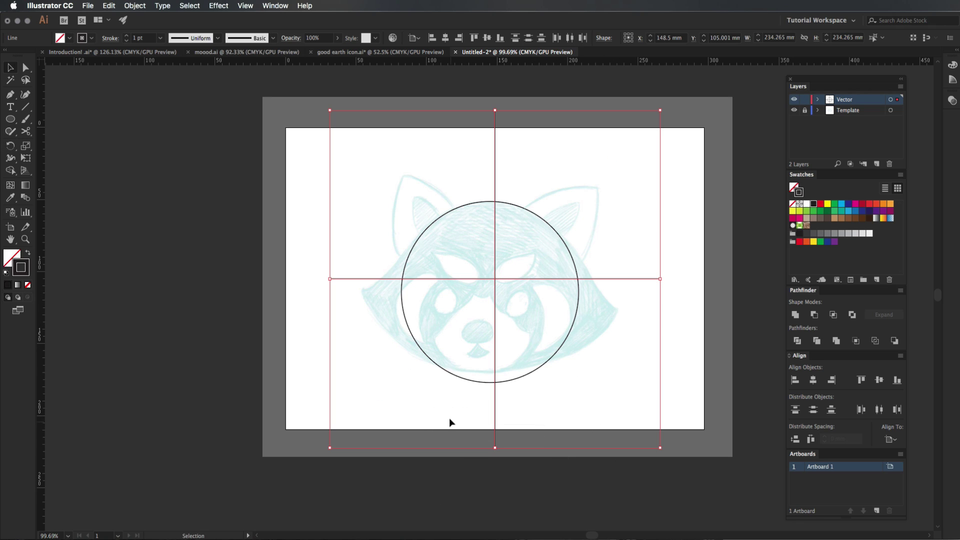
pyautogui.press('super+5')
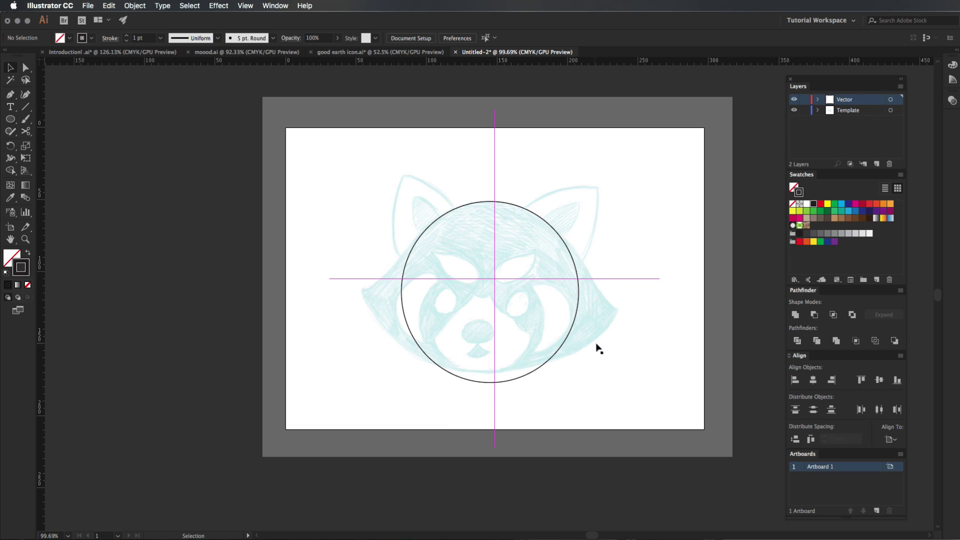
# Shift the sketch slightly so the face lines up with the vertical guide, and lock the Template layer again.
pyautogui.moveTo(600, 349)
pyautogui.mouseDown()
pyautogui.moveTo(614, 343)
pyautogui.moveTo(614, 351)
pyautogui.mouseUp()
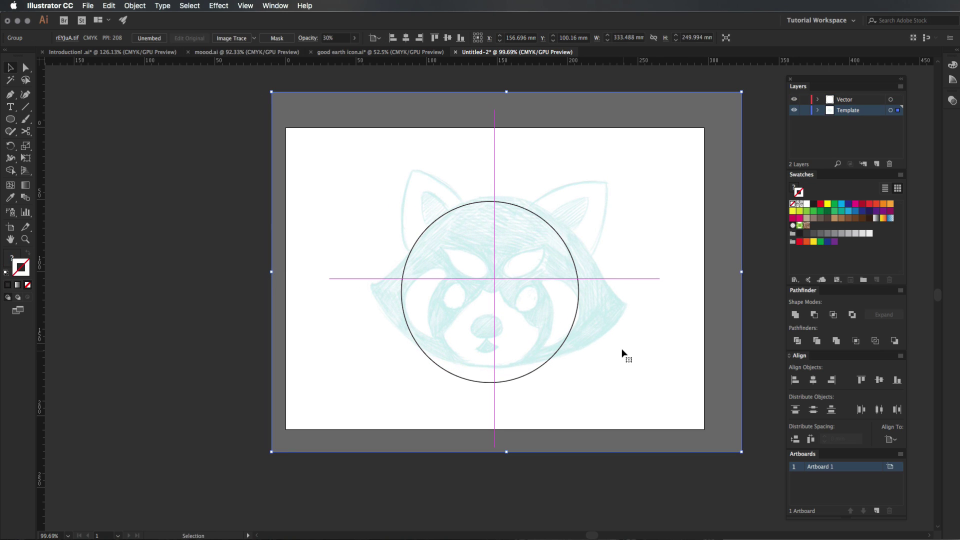
pyautogui.click(805, 110)
# Centre the head circle on the artboard horizontally and vertically.
pyautogui.click(542, 219)
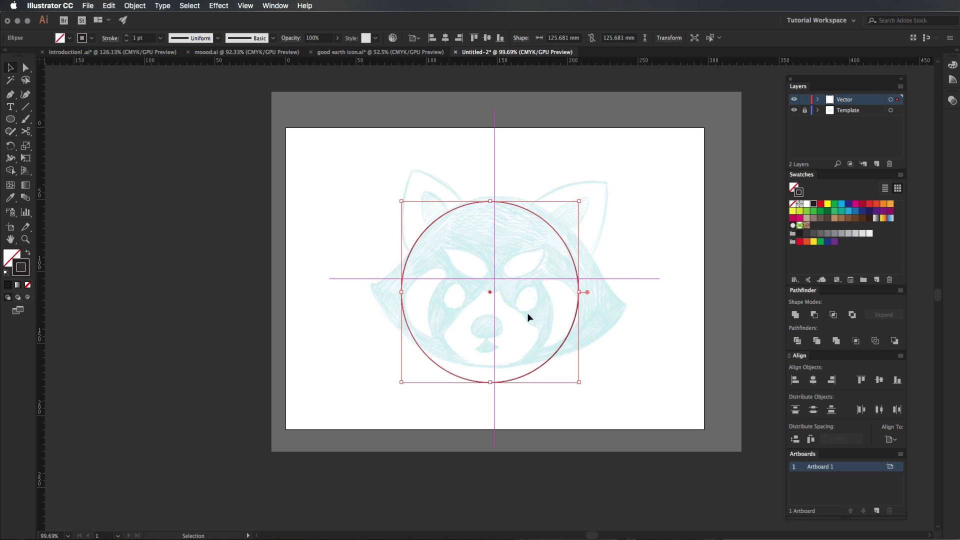
pyautogui.click(813, 380)
pyautogui.click(879, 380)
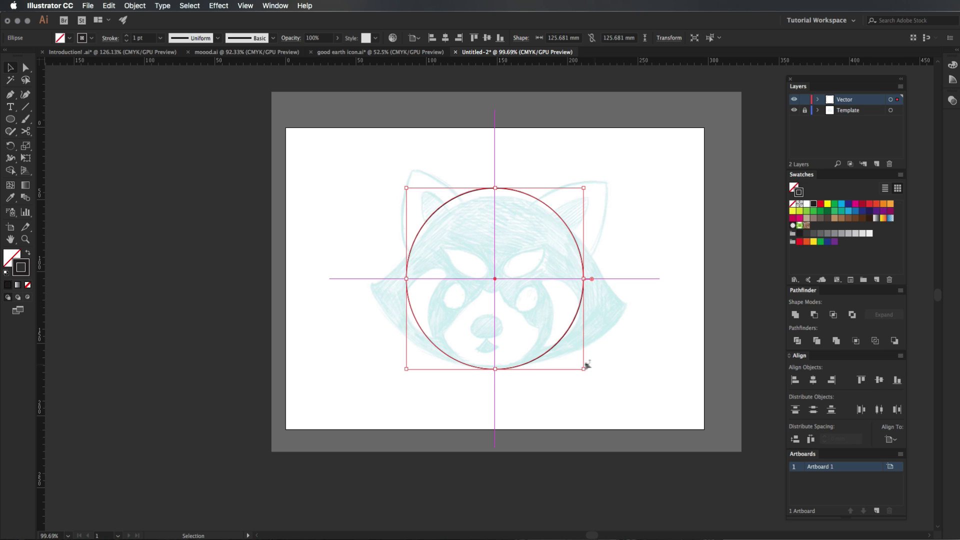
# Shift the head circle slightly straight down along the vertical guide to fit the top of the sketched head.
pyautogui.click(594, 313)
pyautogui.moveTo(520, 265); pyautogui.dragTo(580, 250)
pyautogui.moveTo(554, 280); pyautogui.dragTo(594, 266)
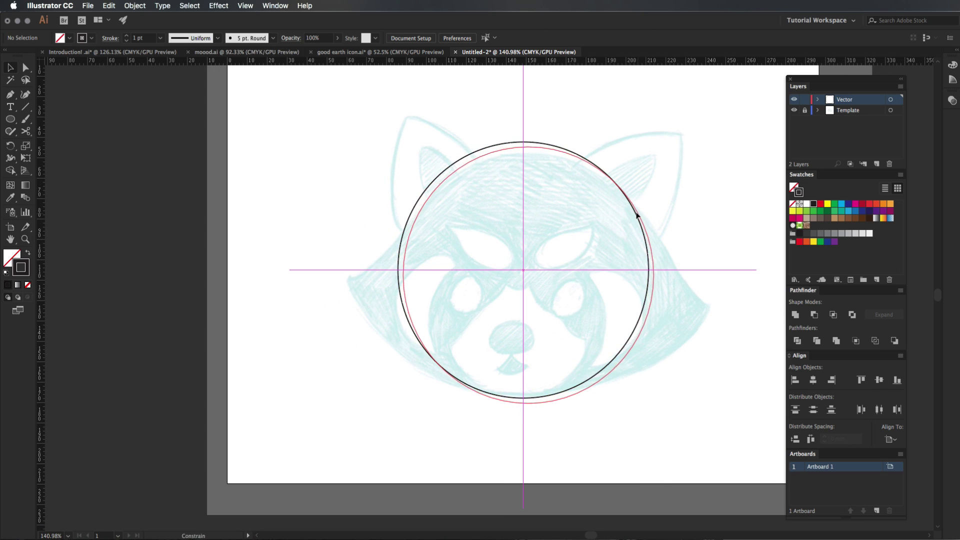
pyautogui.moveTo(637, 213); pyautogui.dragTo(634, 218)
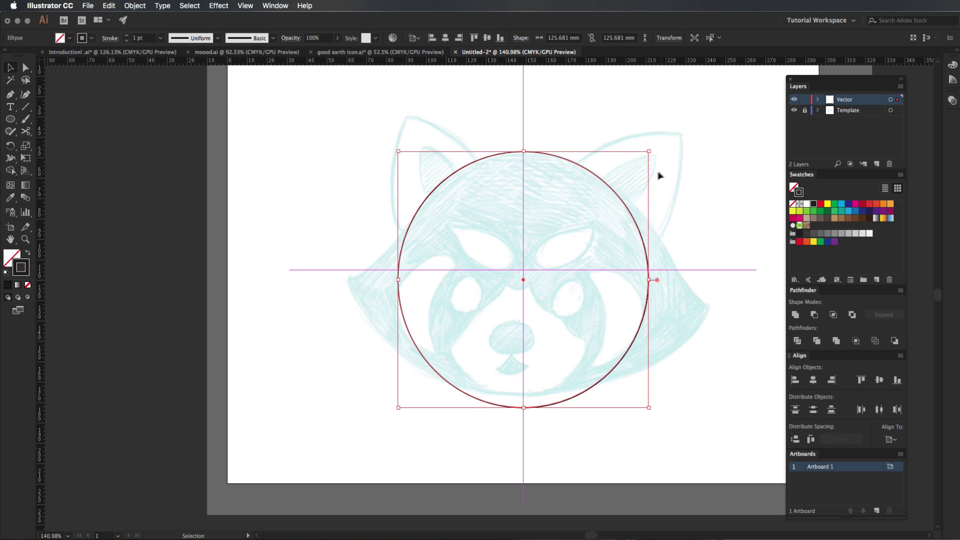
pyautogui.click(653, 178)
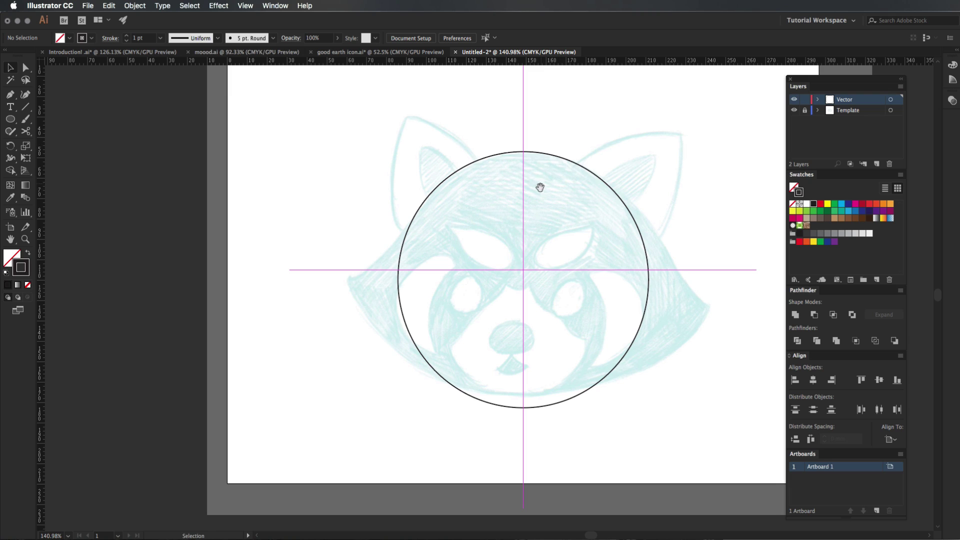
pyautogui.moveTo(538, 187); pyautogui.dragTo(569, 209)
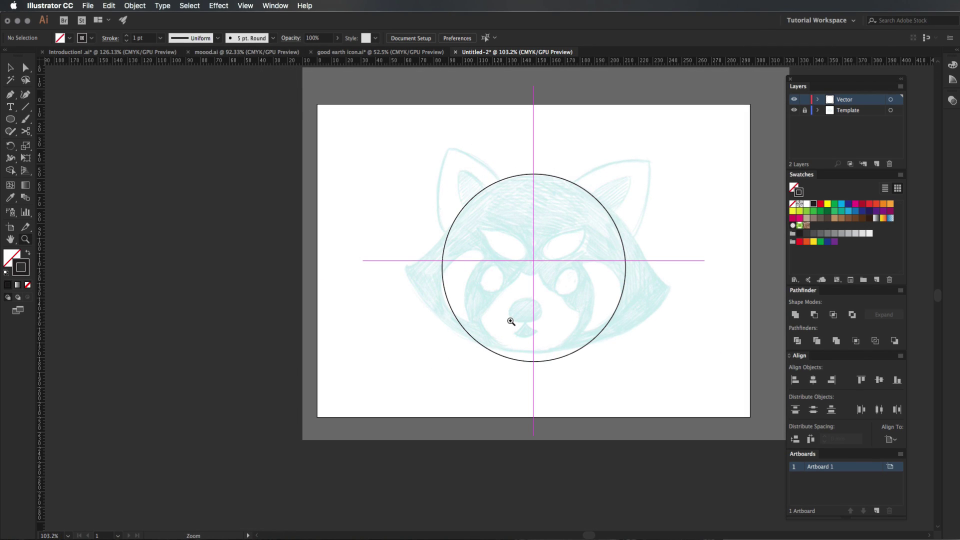
# Draw a larger circle about 201 mm across around the cheeks and centre it horizontally with the head circle.
pyautogui.press('l')
pyautogui.press('super+minus')
pyautogui.moveTo(532, 403); pyautogui.dragTo(537, 469)
pyautogui.moveTo(516, 331); pyautogui.dragTo(608, 210)
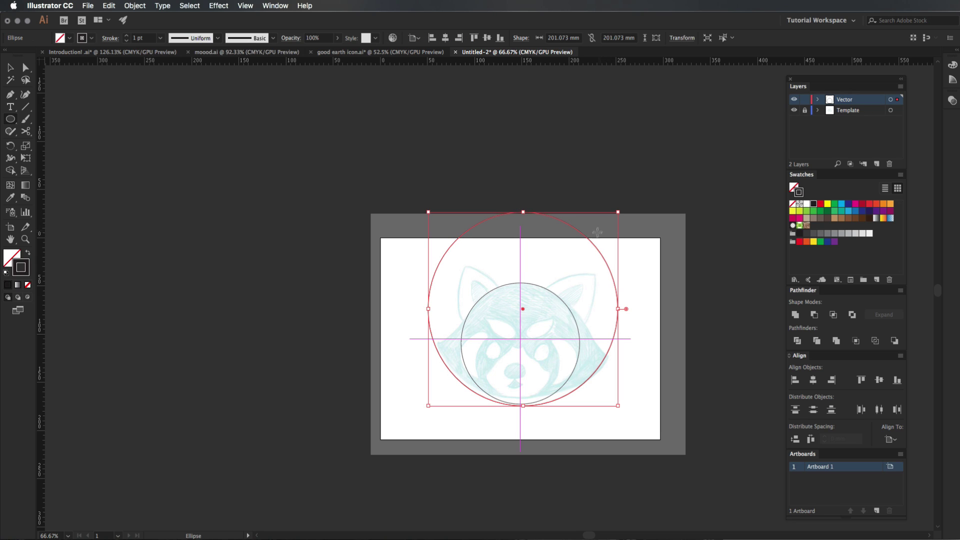
pyautogui.press('v')
pyautogui.keyDown('shift'); pyautogui.click(521, 403); pyautogui.keyUp('shift')
pyautogui.click(814, 380)
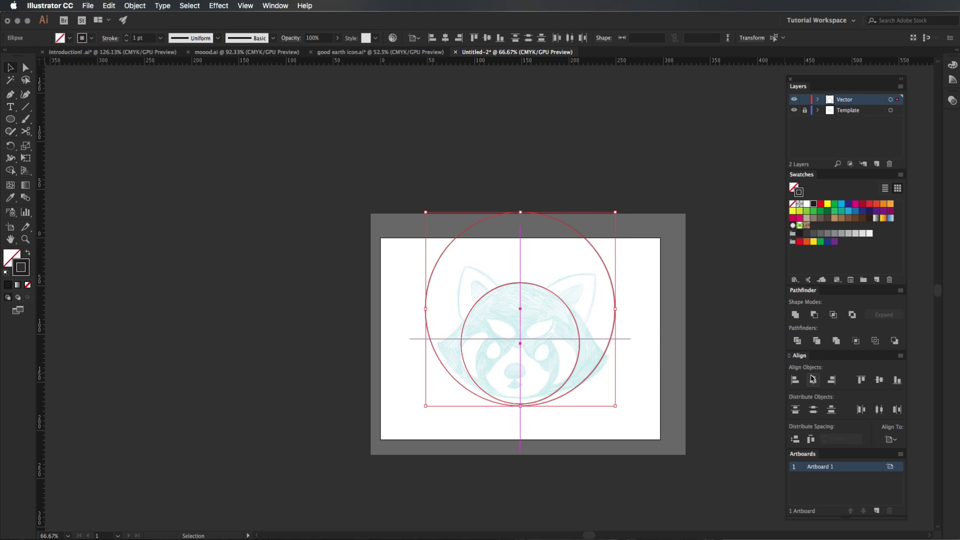
pyautogui.click(627, 385)
# Adjust the large circle vertically along the guide so its lowest point meets that of the head circle.
pyautogui.scroll(5, 628, 385)
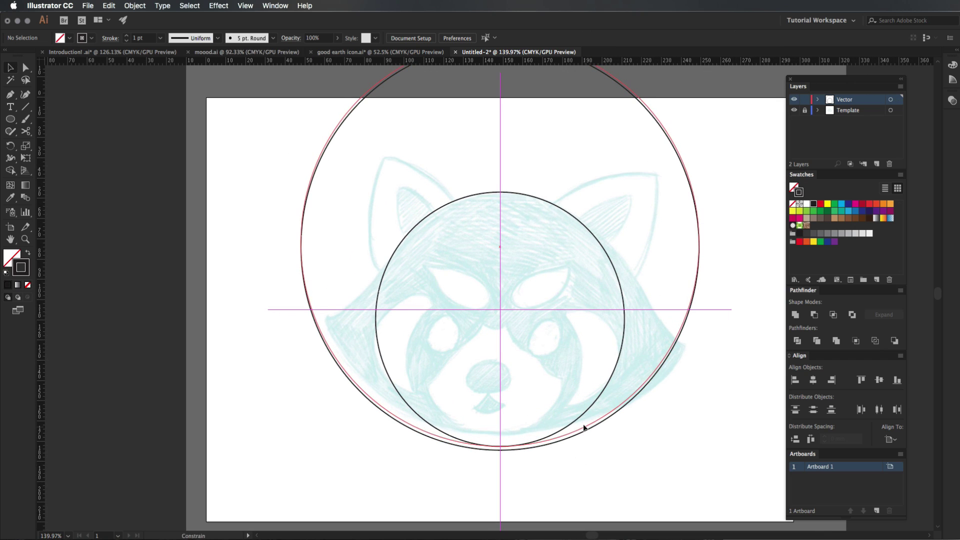
pyautogui.click(583, 428)
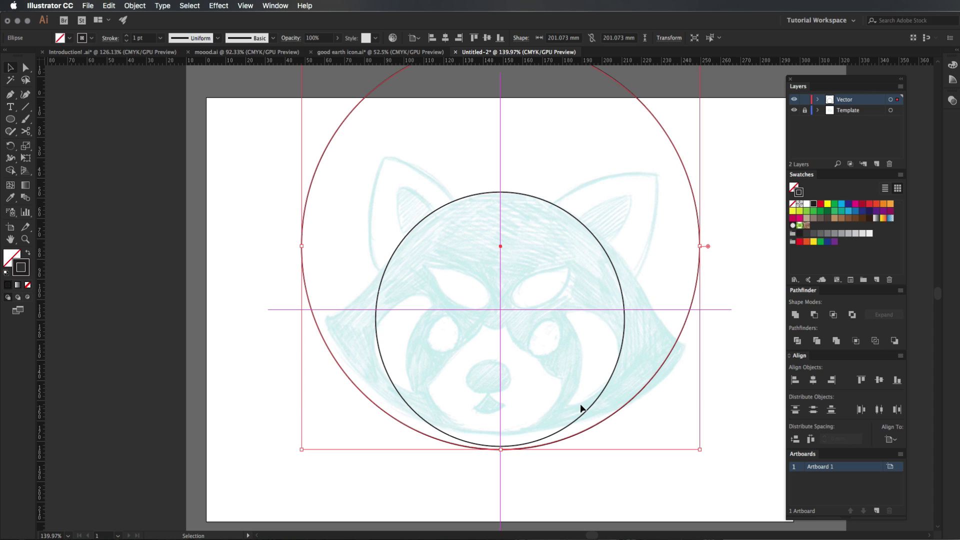
pyautogui.click(577, 455)
pyautogui.moveTo(576, 434); pyautogui.dragTo(501, 482)
pyautogui.click(575, 453)
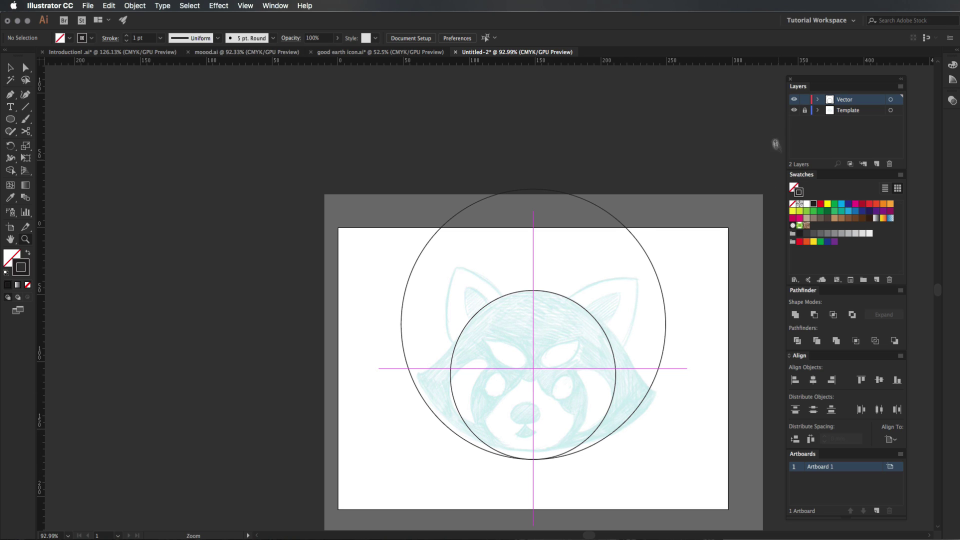
# Toggle the Template layer's visibility to compare the two circles with and without the sketch.
pyautogui.click(794, 110)
pyautogui.click(794, 111)
pyautogui.click(794, 110)
pyautogui.click(794, 111)
# Draw a circle about 99 mm across whose edge follows the outer side of the left ear.
pyautogui.moveTo(548, 333); pyautogui.dragTo(624, 307)
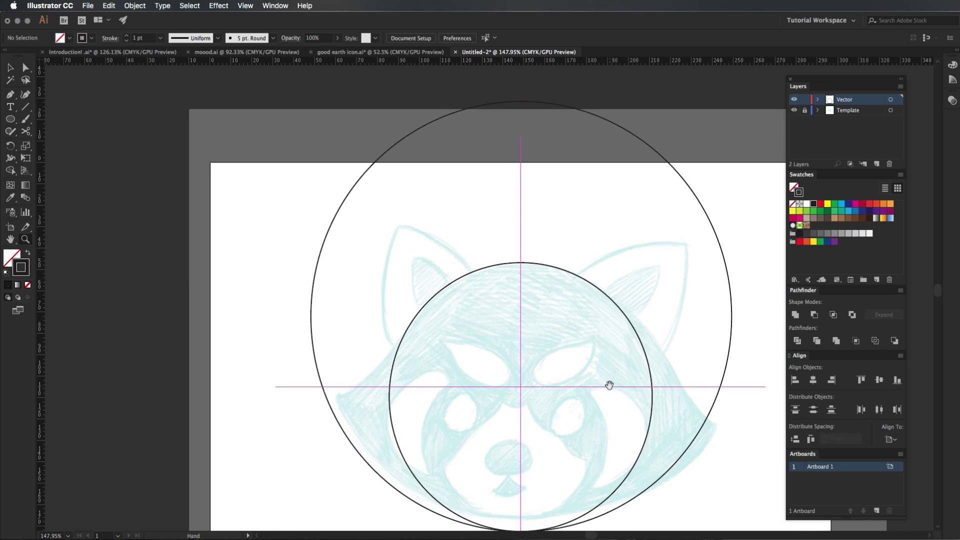
pyautogui.moveTo(610, 384); pyautogui.dragTo(610, 312)
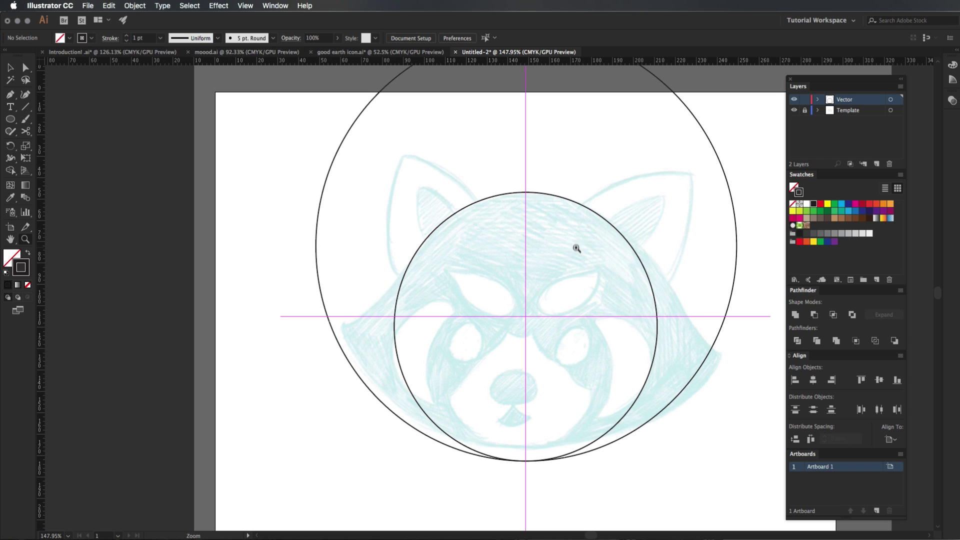
pyautogui.moveTo(574, 281); pyautogui.dragTo(608, 320)
pyautogui.press('l')
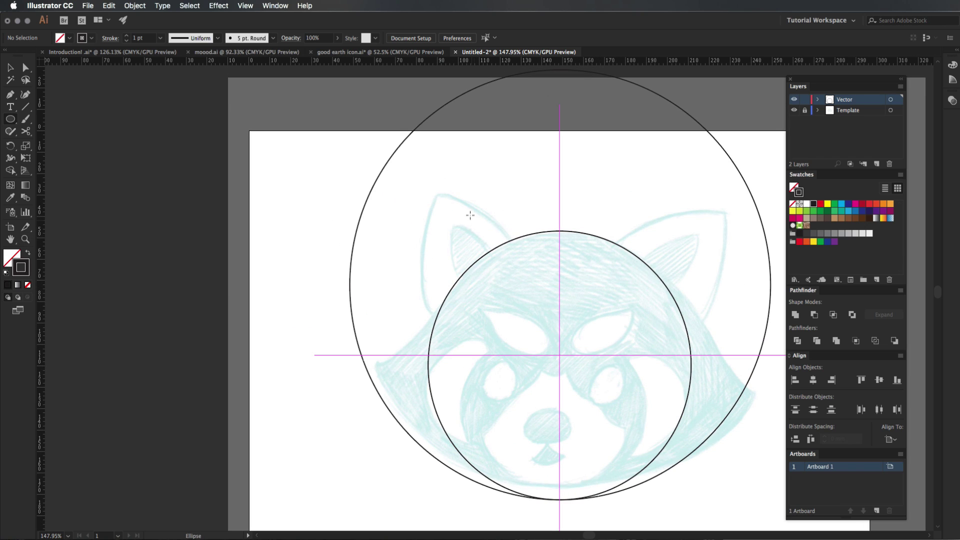
pyautogui.moveTo(469, 214); pyautogui.dragTo(631, 322)
pyautogui.press('c')
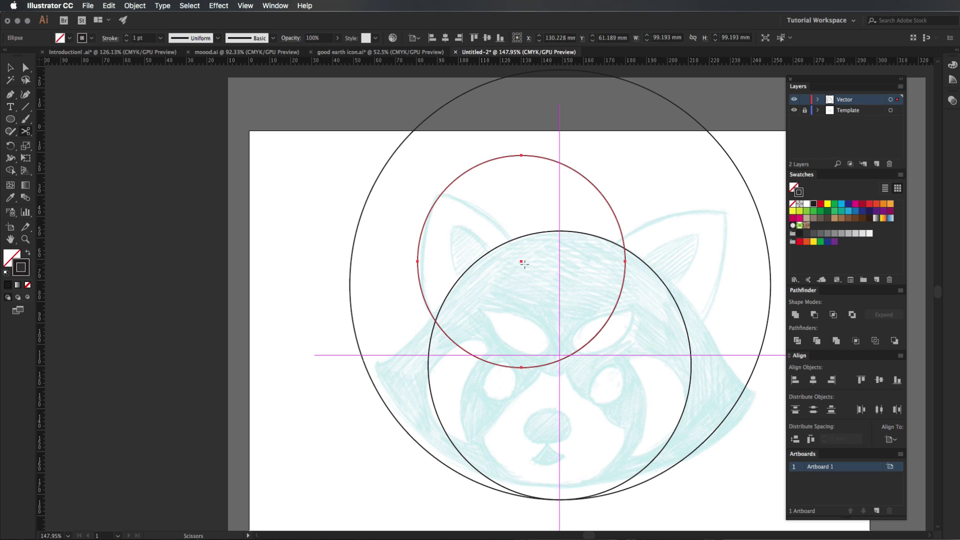
# Place a copy of the ear circle down and to its left to trace the inner side of the left ear.
pyautogui.press('v')
pyautogui.moveTo(520, 262); pyautogui.dragTo(418, 299)
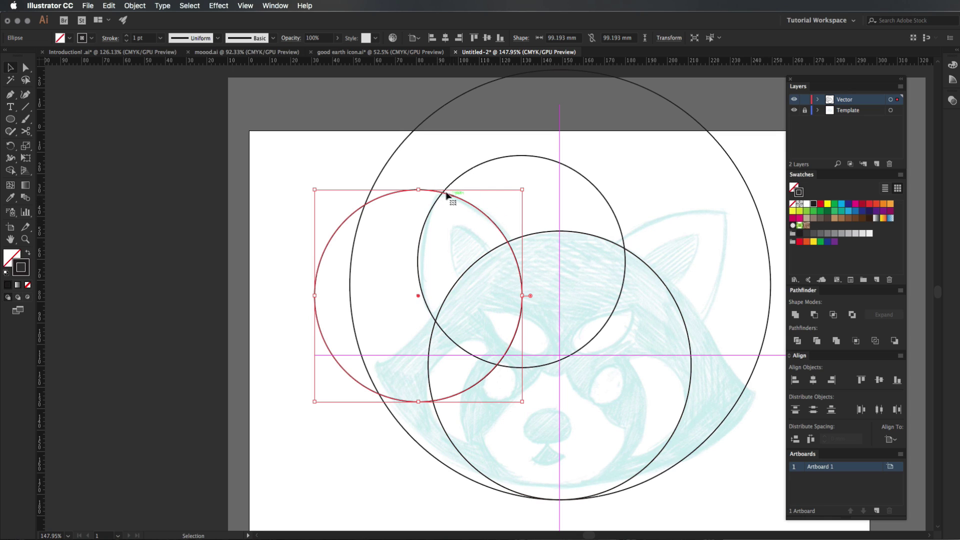
pyautogui.click(514, 216)
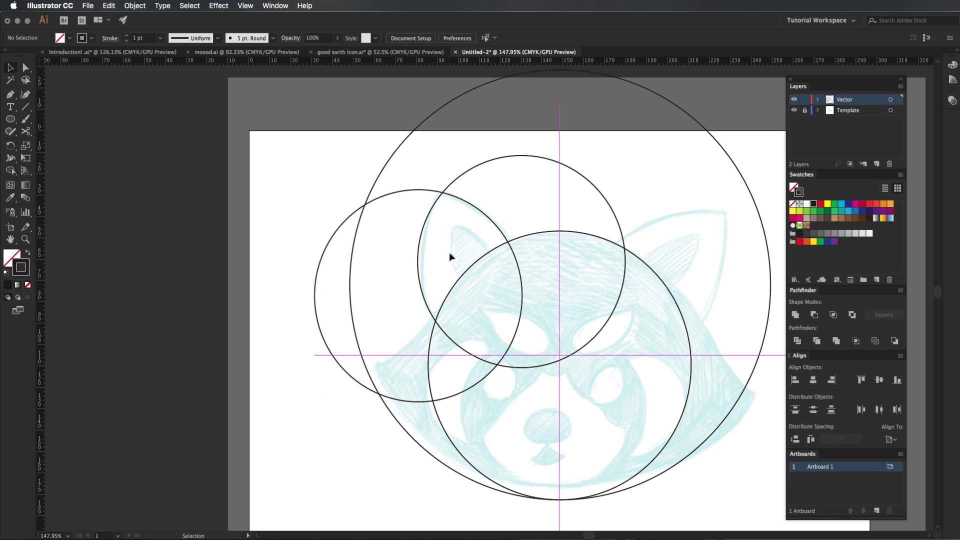
# Draw a small circle over the white spot beneath the left brow of the sketch.
pyautogui.hscroll(5, 517, 197)
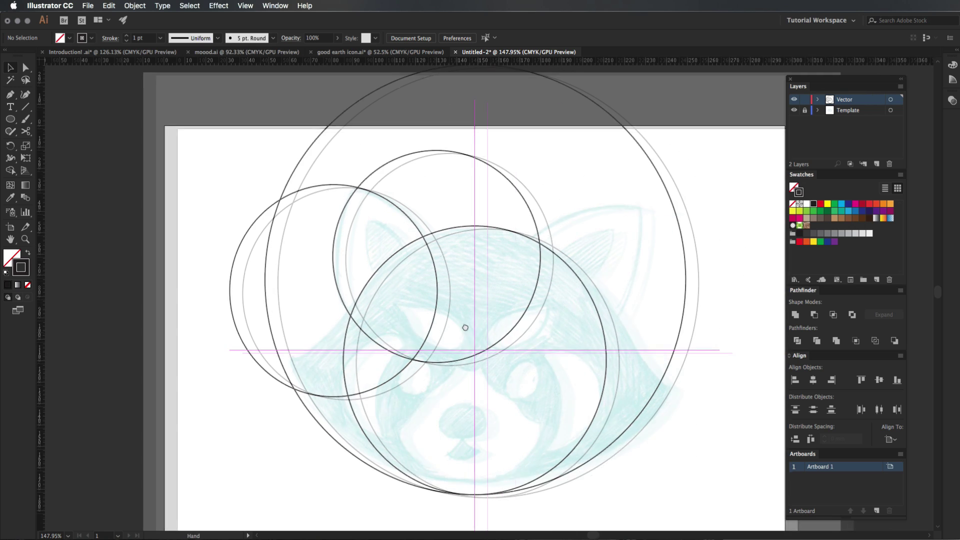
pyautogui.hscroll(-3, 397, 246)
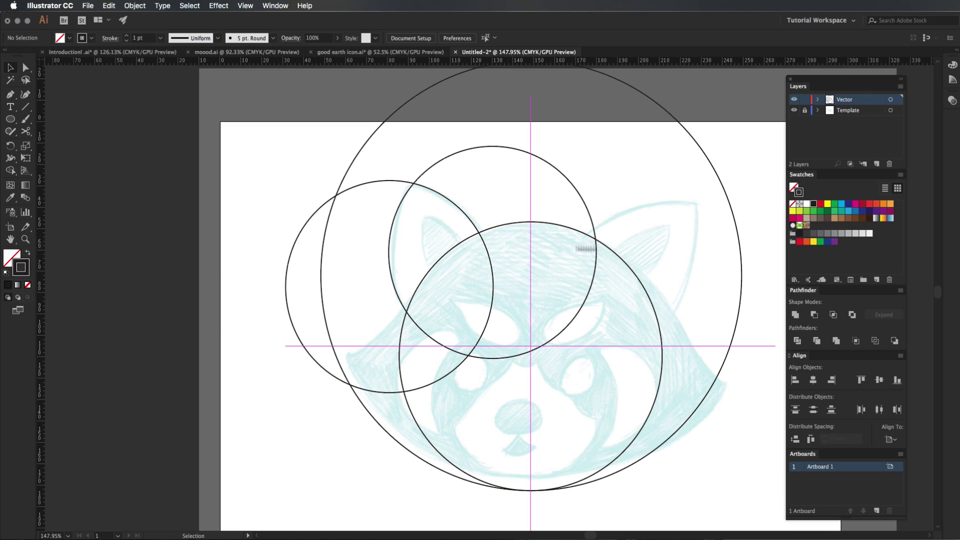
pyautogui.scroll(-2, 541, 339)
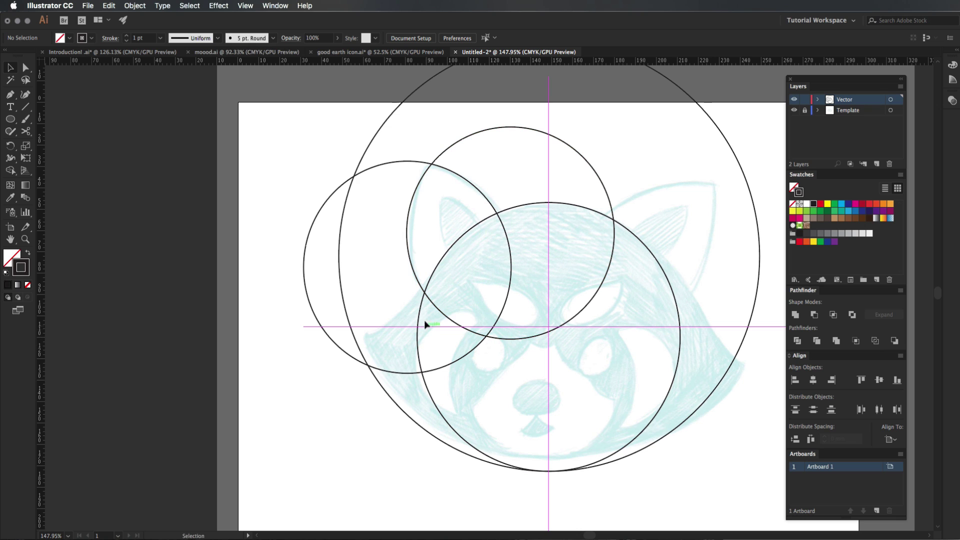
pyautogui.press('z')
pyautogui.moveTo(516, 391)
pyautogui.mouseDown()
pyautogui.moveTo(573, 378)
pyautogui.moveTo(636, 385)
pyautogui.moveTo(670, 354)
pyautogui.mouseUp()
pyautogui.press('l')
pyautogui.hscroll(-2, 670, 354)
pyautogui.moveTo(521, 351); pyautogui.dragTo(557, 387)
# Outline the left eye patch and cheek with overlapping equal circles, and add a larger circle over the muzzle.
pyautogui.scroll(-2, 555, 370)
pyautogui.hscroll(-2, 555, 370)
pyautogui.moveTo(485, 277)
pyautogui.mouseDown()
pyautogui.moveTo(634, 408)
pyautogui.moveTo(616, 401)
pyautogui.moveTo(619, 413)
pyautogui.mouseUp()
pyautogui.press('v')
pyautogui.moveTo(552, 346); pyautogui.dragTo(581, 353)
pyautogui.moveTo(624, 409)
pyautogui.mouseDown()
pyautogui.moveTo(556, 426)
pyautogui.moveTo(569, 463)
pyautogui.mouseUp()
# Draw a circle along one side of the left inner ear and place an offset copy along its other side.
pyautogui.press('l')
pyautogui.moveTo(438, 80); pyautogui.dragTo(641, 292)
pyautogui.press('v')
pyautogui.moveTo(549, 215); pyautogui.dragTo(438, 269)
pyautogui.press('super+shift+a')
# Draw a circle about 72 mm across over the forehead and place an offset copy to outline the left brow marking.
pyautogui.press('z')
pyautogui.moveTo(589, 270); pyautogui.dragTo(543, 270)
pyautogui.scroll(3, 548, 272)
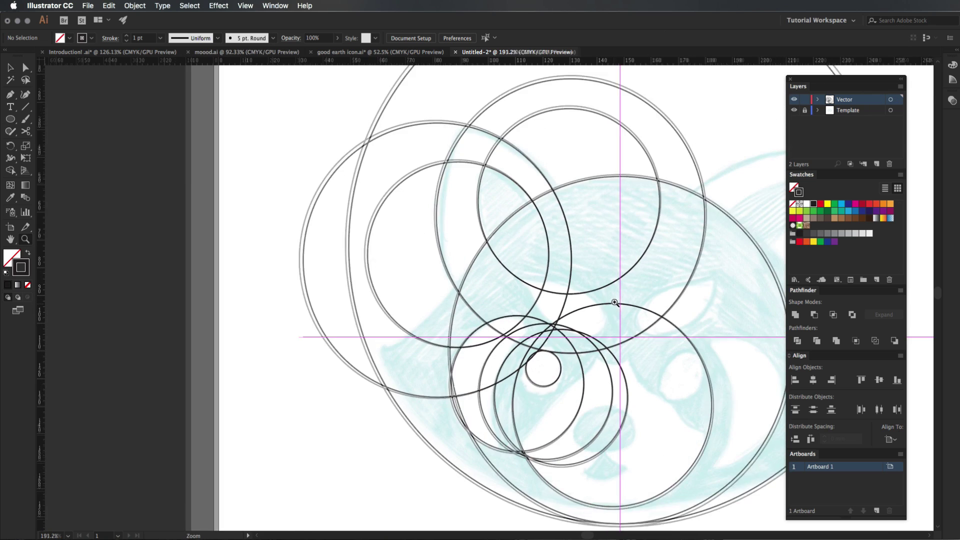
pyautogui.press('l')
pyautogui.moveTo(589, 220); pyautogui.dragTo(687, 266)
pyautogui.press('v')
pyautogui.moveTo(591, 219); pyautogui.dragTo(502, 345)
pyautogui.press('super+z')
pyautogui.moveTo(592, 218); pyautogui.dragTo(526, 245)
pyautogui.press('super+0')
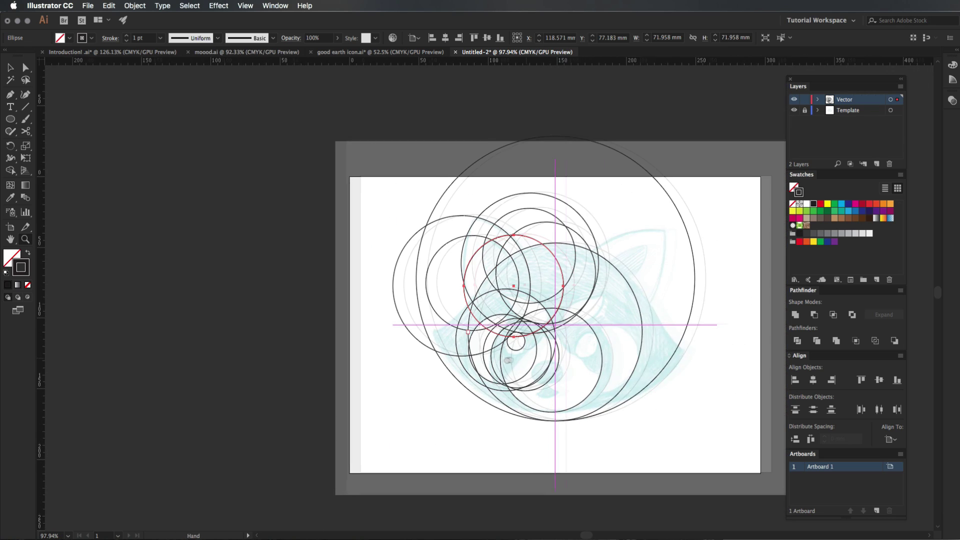
pyautogui.click(685, 476)
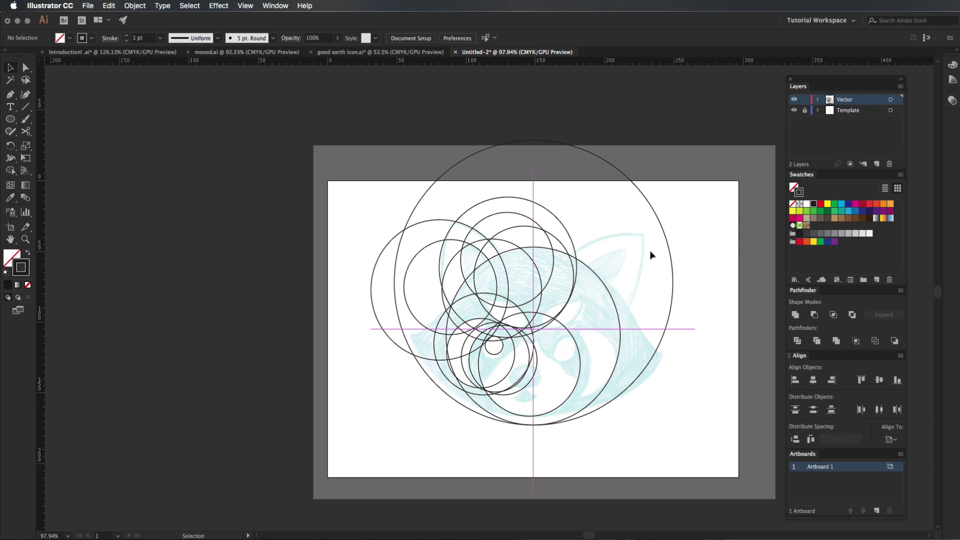
# Add a second artboard and place a copy of all the construction circles on it.
pyautogui.moveTo(708, 184); pyautogui.dragTo(378, 447)
pyautogui.click(876, 511)
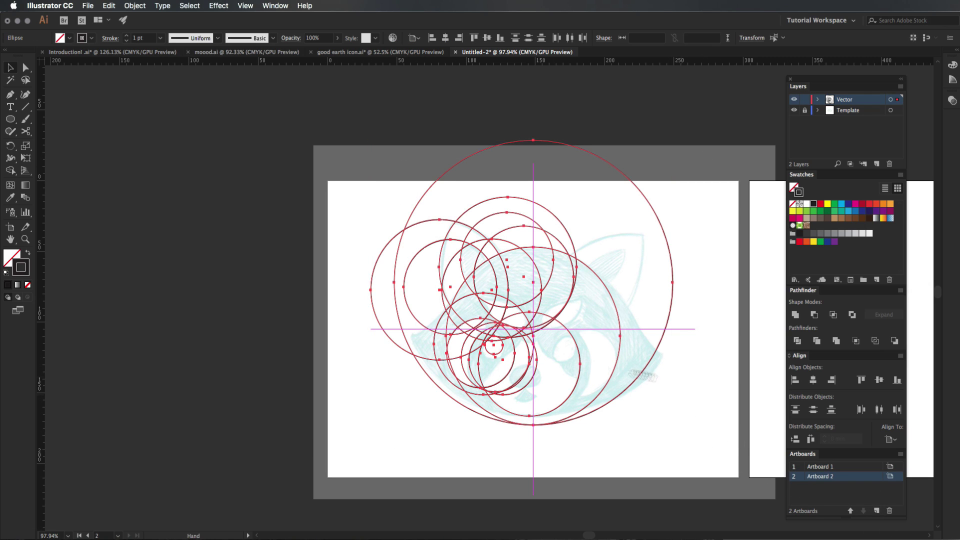
pyautogui.press('super+shift+v')
pyautogui.moveTo(257, 368); pyautogui.dragTo(701, 431)
pyautogui.click(702, 431)
# Select all the construction circles on Artboard 1 and activate the Shape Builder tool.
pyautogui.press('z')
pyautogui.moveTo(540, 345); pyautogui.dragTo(624, 368)
pyautogui.moveTo(623, 369); pyautogui.dragTo(602, 383)
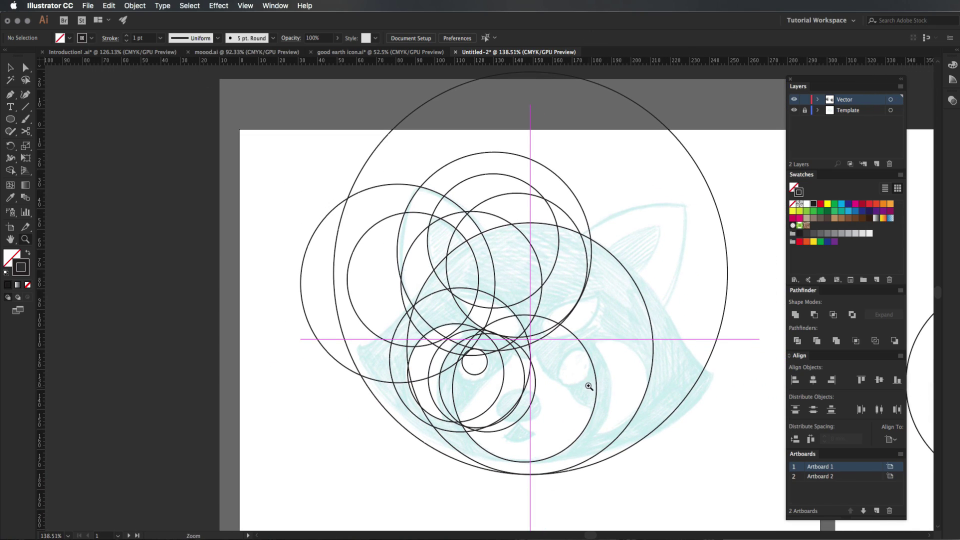
pyautogui.scroll(-3, 590, 386)
pyautogui.press('v')
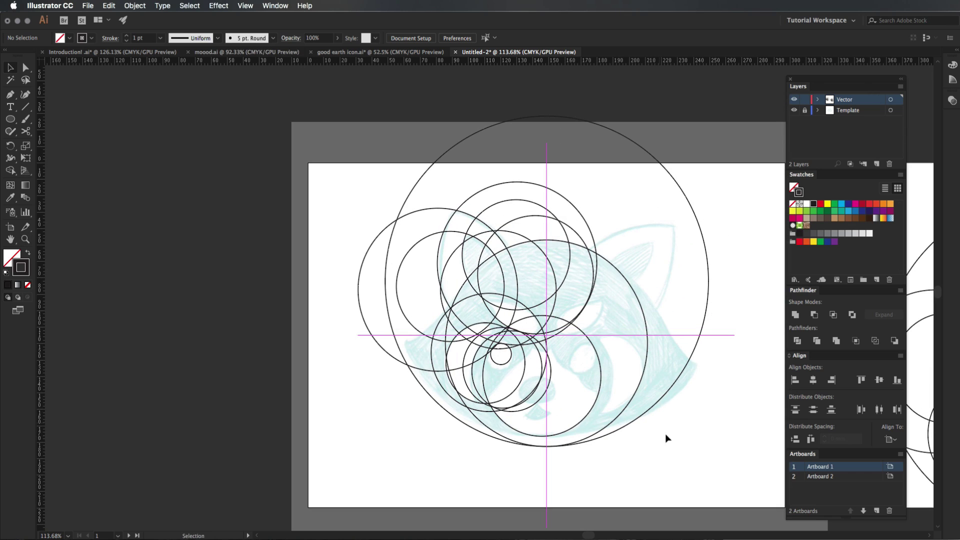
pyautogui.moveTo(732, 123); pyautogui.dragTo(287, 400)
pyautogui.hotkey('shift', 'm')
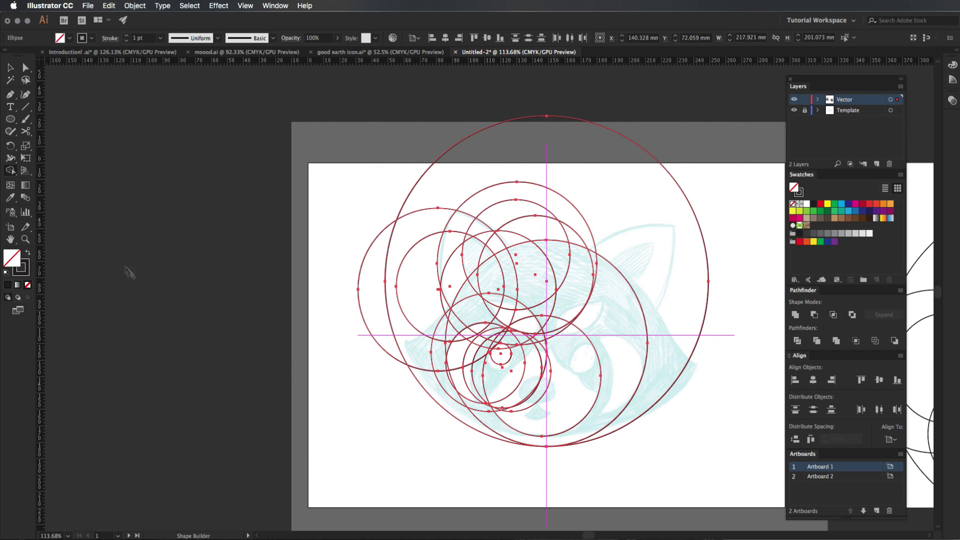
pyautogui.click(11, 171)
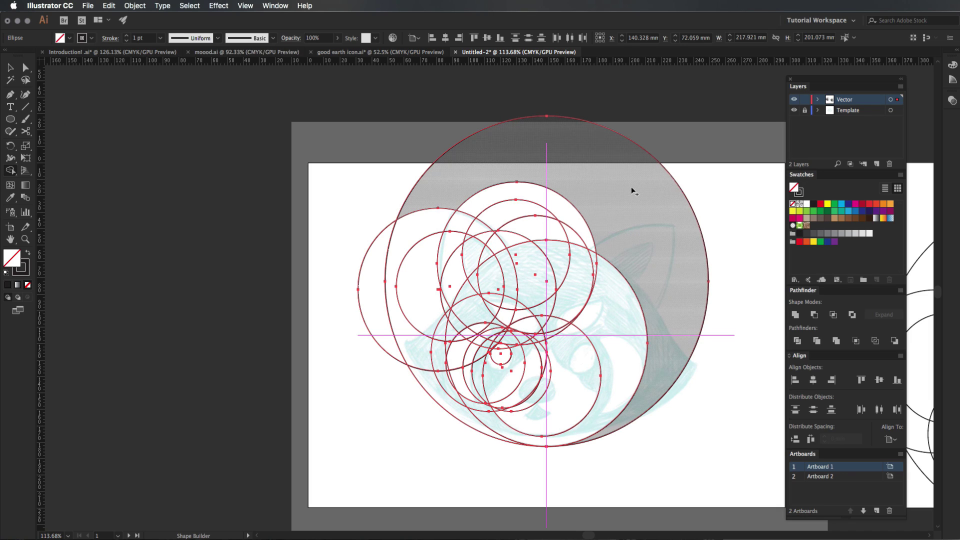
# Try removing and merging regions of the large outer circle with Shape Builder, undoing each attempt.
pyautogui.keyDown('alt'); pyautogui.click(613, 194); pyautogui.keyUp('alt')
pyautogui.press('super+z')
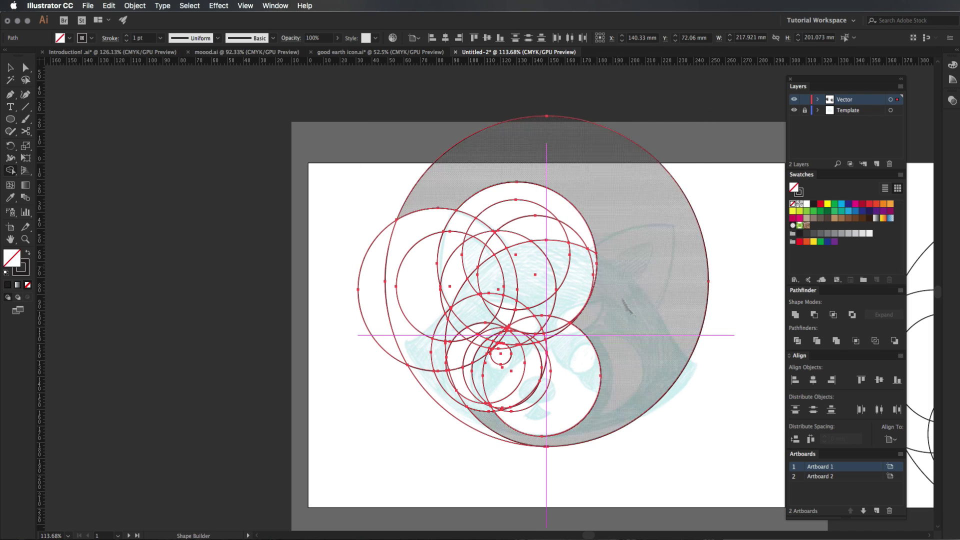
pyautogui.click(659, 286)
pyautogui.press('super+z')
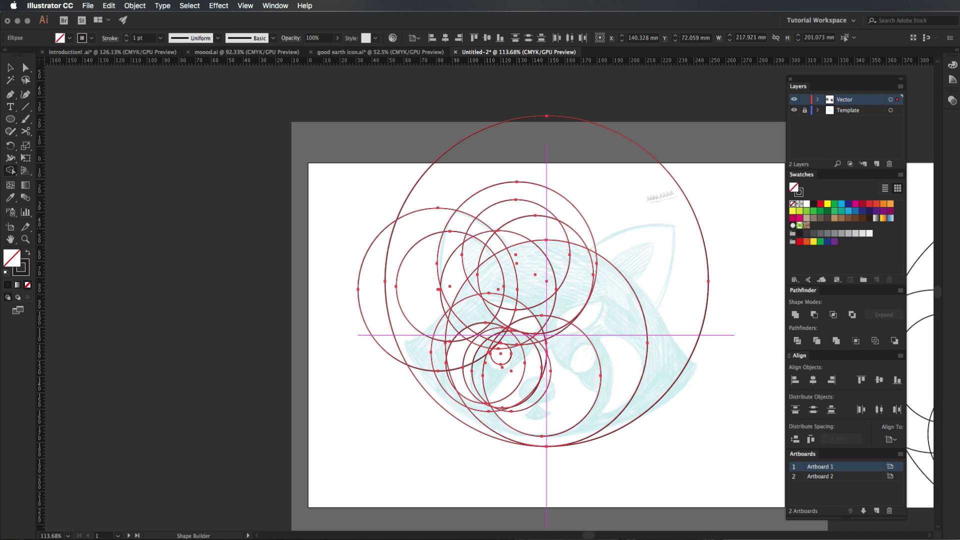
# Remove the excess circle regions above and beside the head, and merge the regions forming the left inner ear.
pyautogui.keyDown('alt'); pyautogui.click(619, 207); pyautogui.keyUp('alt')
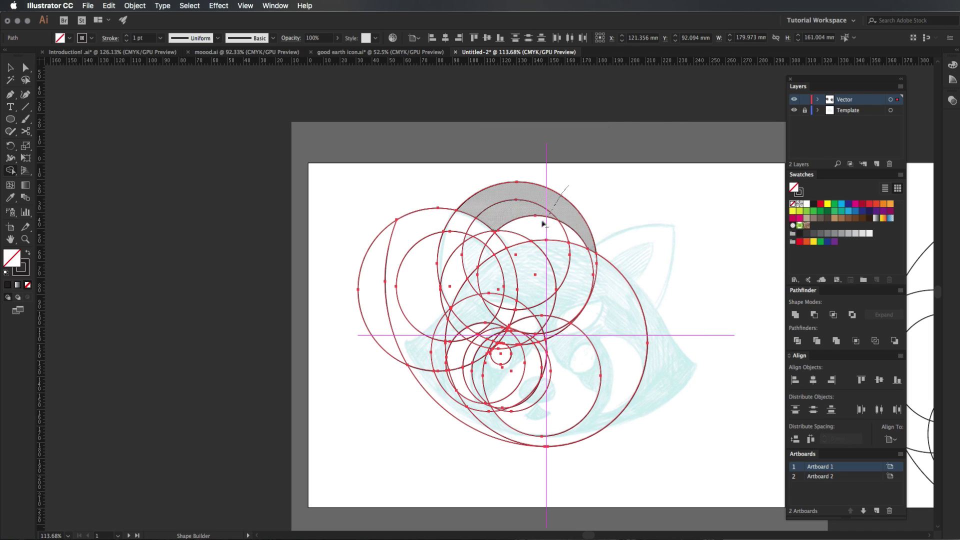
pyautogui.keyDown('alt'); pyautogui.click(580, 236); pyautogui.keyUp('alt')
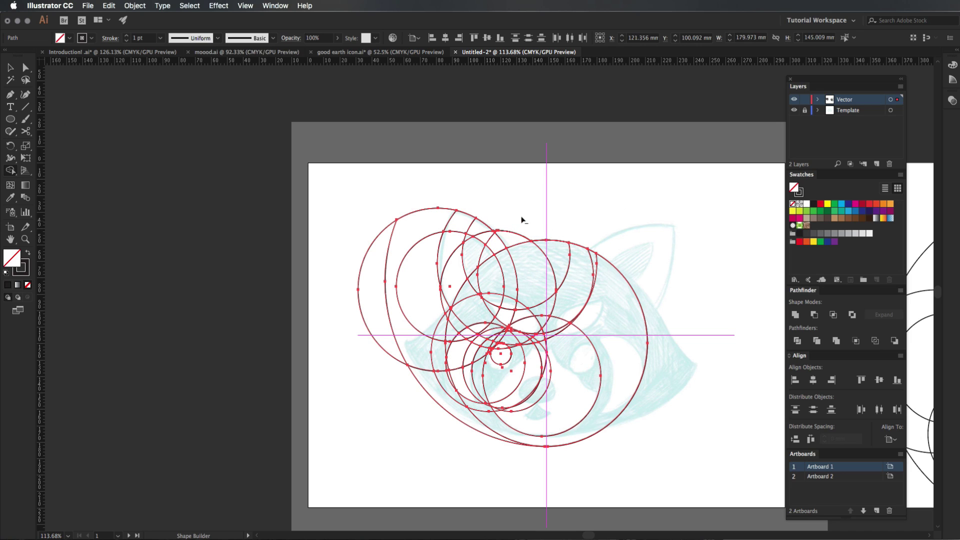
pyautogui.moveTo(469, 264)
pyautogui.mouseDown()
pyautogui.moveTo(451, 277)
pyautogui.moveTo(461, 225)
pyautogui.moveTo(497, 248)
pyautogui.mouseUp()
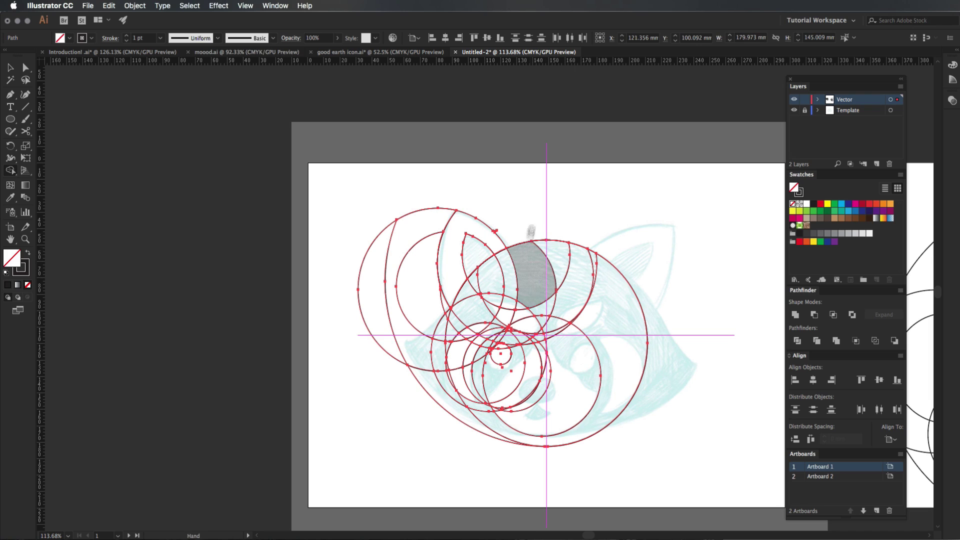
# Try removing the excess circle regions outside the left ear and undo the removal.
pyautogui.keyDown('alt'); pyautogui.click(416, 238); pyautogui.keyUp('alt')
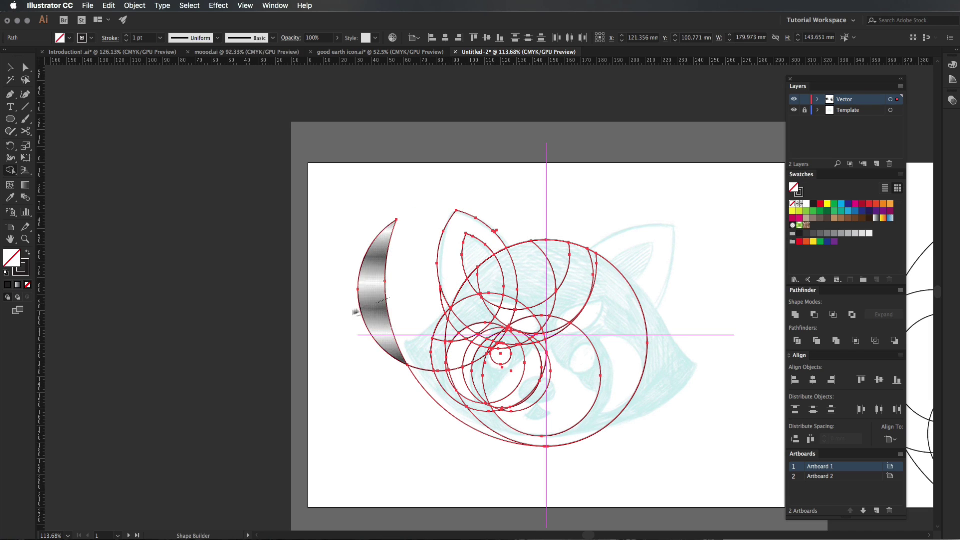
pyautogui.press('v')
pyautogui.hotkey('ctrl', 'z')
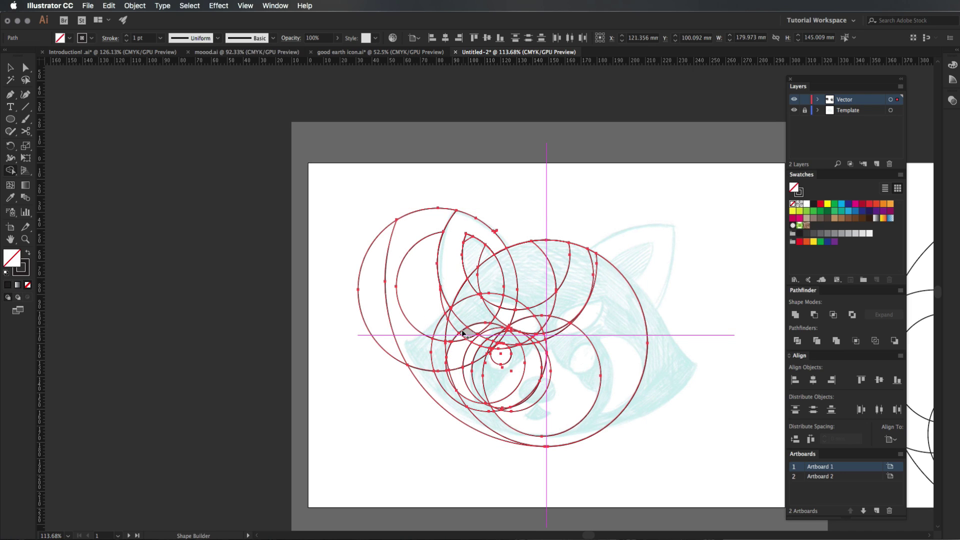
# Deselect everything and draw a circle about 106.5 mm in diameter outside the left ear, crossing the ear's outer edge.
pyautogui.press('v')
pyautogui.click(385, 445)
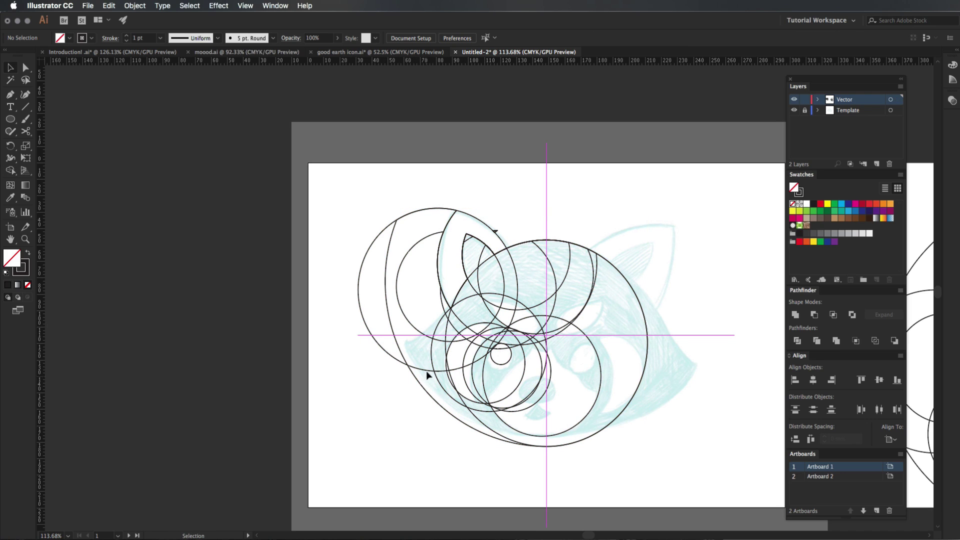
pyautogui.press('l')
pyautogui.moveTo(422, 237); pyautogui.dragTo(454, 344)
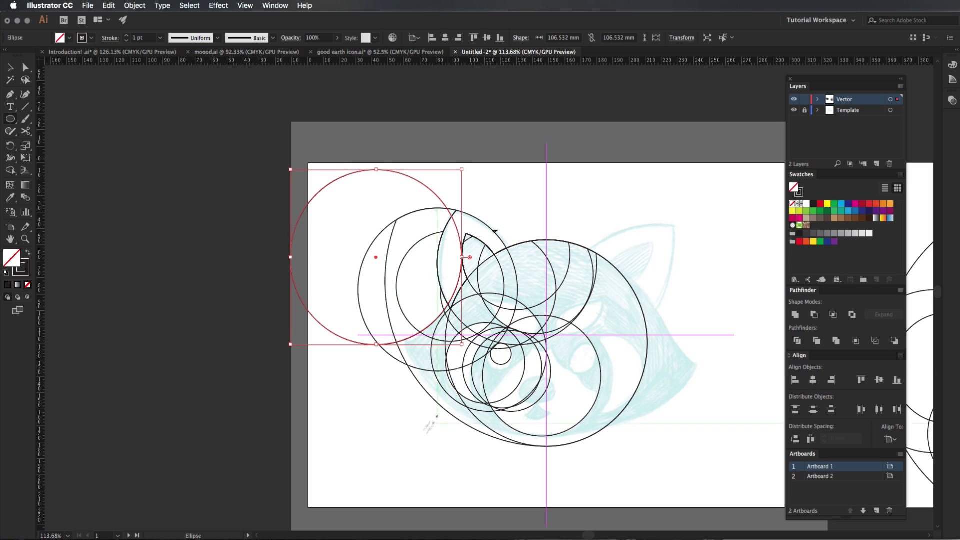
pyautogui.click(438, 401)
pyautogui.press('Escape')
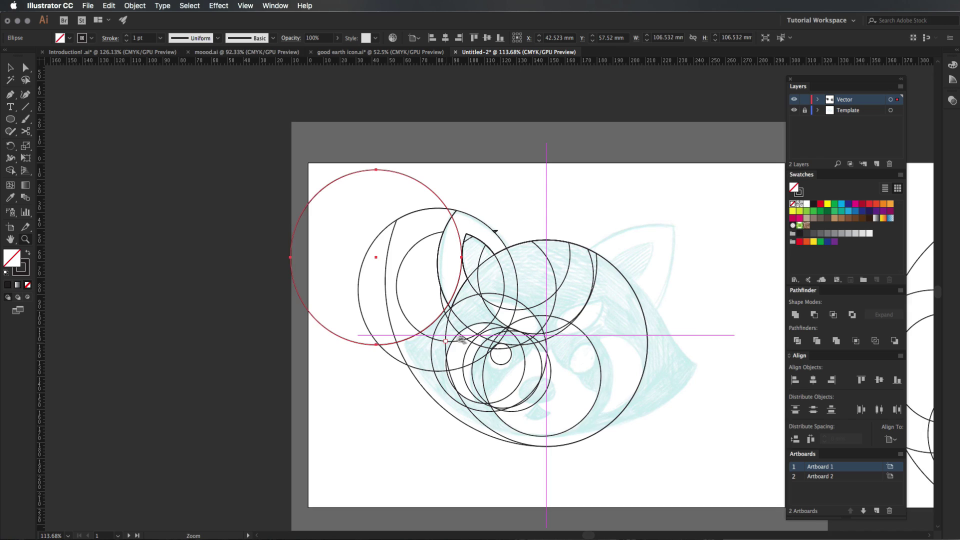
# Select all the circles and remove the excess regions outside the left ear and cheek with Shape Builder.
pyautogui.moveTo(466, 339); pyautogui.dragTo(475, 346)
pyautogui.press('v')
pyautogui.press('super+a')
pyautogui.hotkey('shift', 'm')
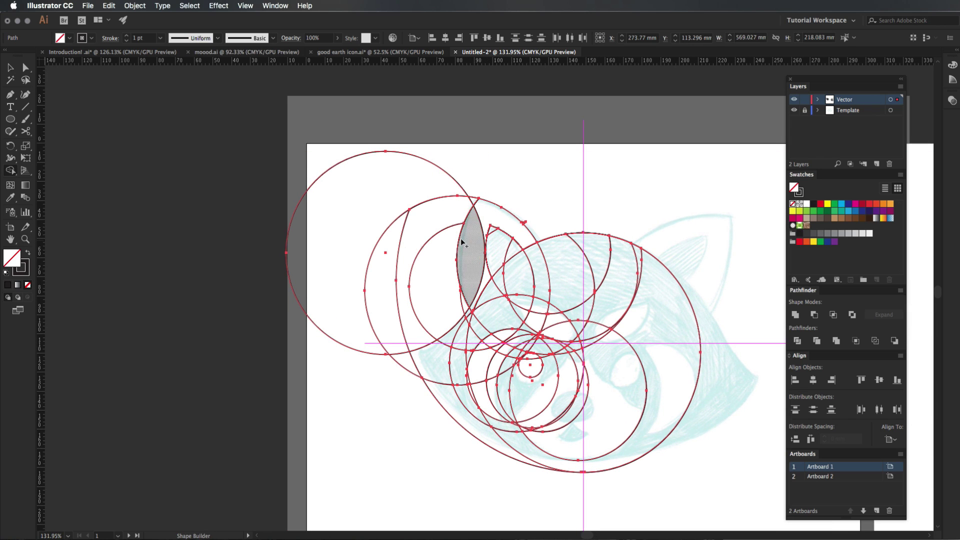
pyautogui.keyDown('alt'); pyautogui.moveTo(463, 161); pyautogui.dragTo(428, 425); pyautogui.keyUp('alt')
pyautogui.hscroll(3, 515, 163)
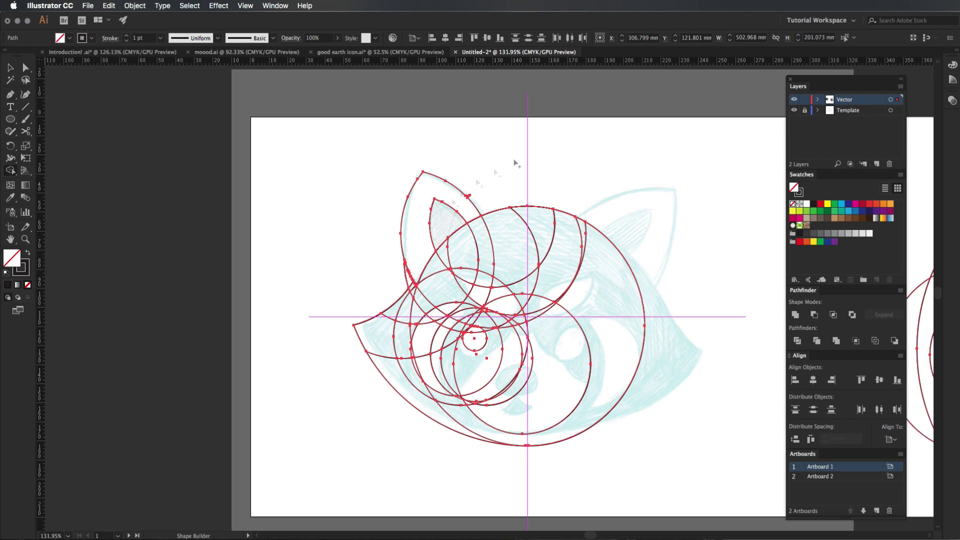
# Merge the overlapping regions of the forehead, cheek and outer face into one head shape with Shape Builder.
pyautogui.scroll(1, 514, 163)
pyautogui.moveTo(492, 250)
pyautogui.mouseDown()
pyautogui.moveTo(576, 280)
pyautogui.moveTo(611, 334)
pyautogui.mouseUp()
pyautogui.hscroll(-3, 611, 335)
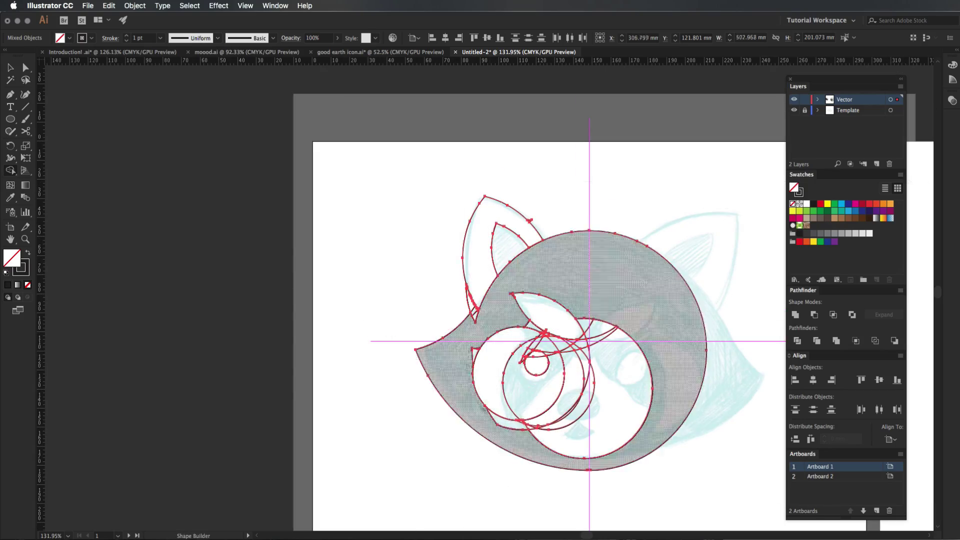
# Clean up the slivers around the left ear and cheek, merge the outer ear into the head, and deselect everything.
pyautogui.scroll(3, 517, 450)
pyautogui.press('v')
pyautogui.scroll(3, 475, 390)
pyautogui.hscroll(3, 450, 326)
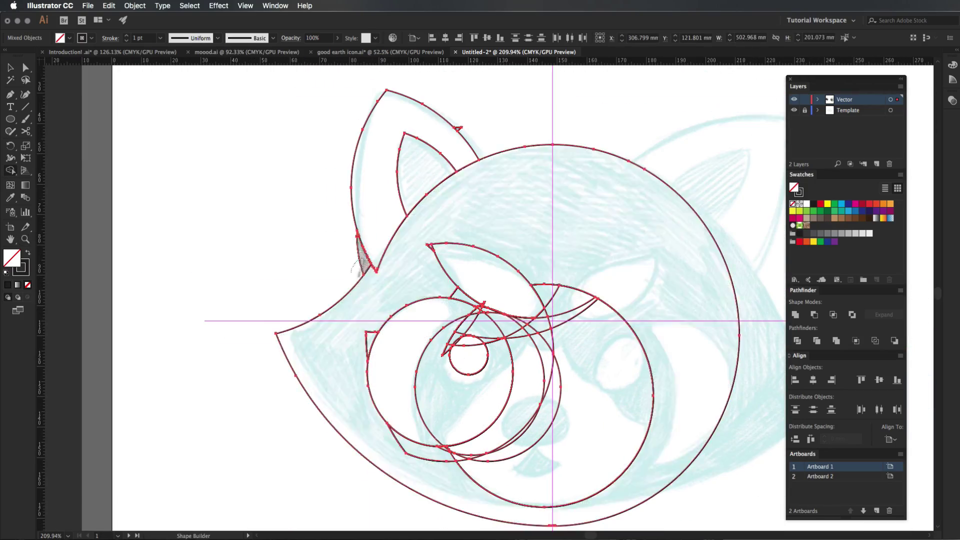
pyautogui.moveTo(357, 280); pyautogui.dragTo(459, 129)
pyautogui.scroll(-2, 458, 97)
pyautogui.moveTo(395, 290); pyautogui.dragTo(420, 388)
pyautogui.press('v')
pyautogui.press('super+shift+a')
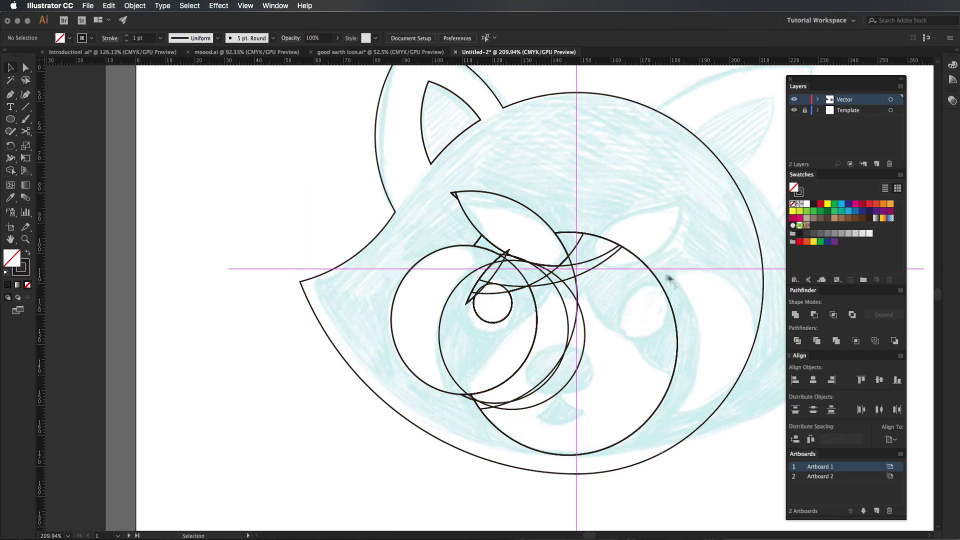
# Reselect all shapes and merge the leftover face regions into the head, keeping the eyebrow, cheek crescent and eye circle separate.
pyautogui.hotkey('ctrl', 'a')
pyautogui.hotkey('shift', 'm')
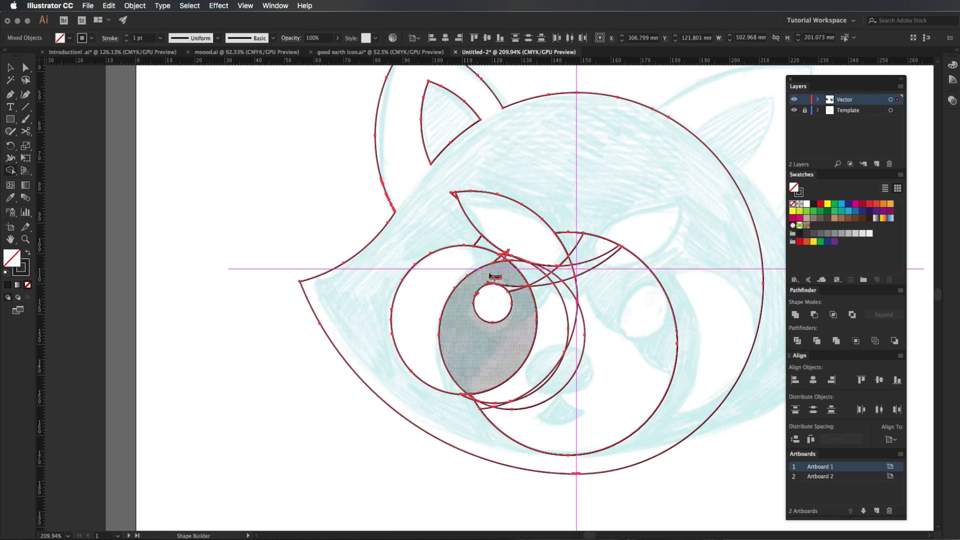
pyautogui.moveTo(496, 276)
pyautogui.mouseDown()
pyautogui.moveTo(615, 339)
pyautogui.moveTo(575, 219)
pyautogui.moveTo(538, 275)
pyautogui.moveTo(493, 386)
pyautogui.moveTo(511, 263)
pyautogui.mouseUp()
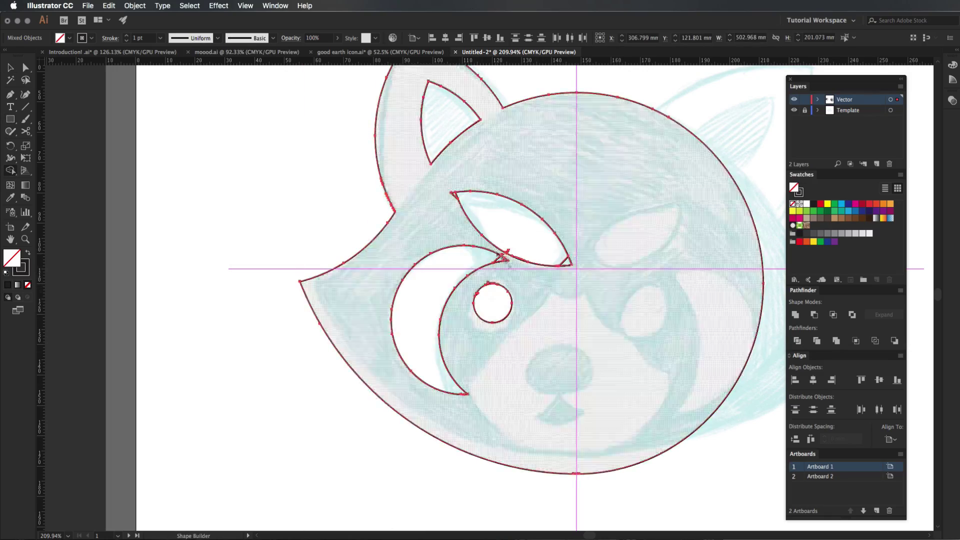
pyautogui.scroll(3, 552, 232)
pyautogui.moveTo(419, 310); pyautogui.dragTo(425, 284)
pyautogui.moveTo(446, 295); pyautogui.dragTo(463, 309)
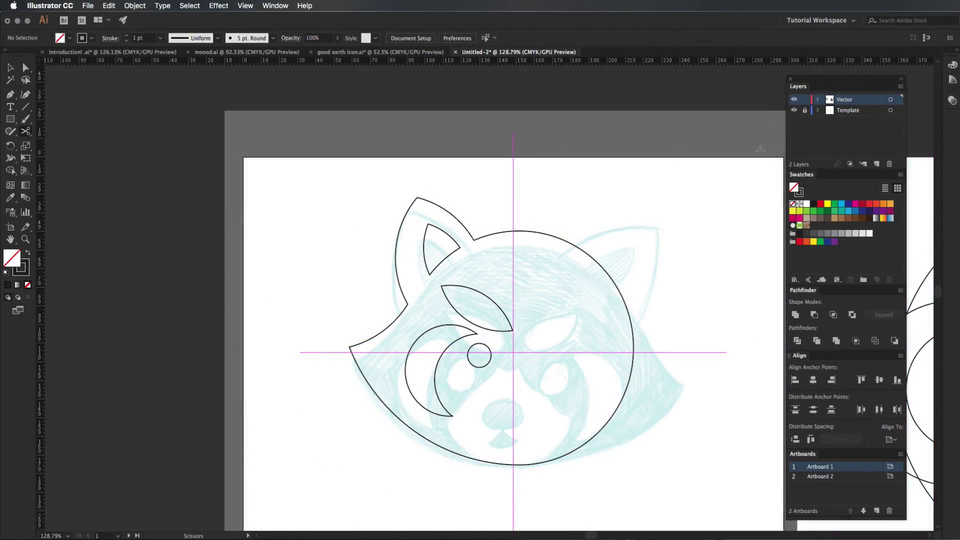
# Hide the Template layer and cut the head outline with Scissors where the vertical centre guide crosses its top and bottom.
pyautogui.click(791, 117)
pyautogui.click(795, 110)
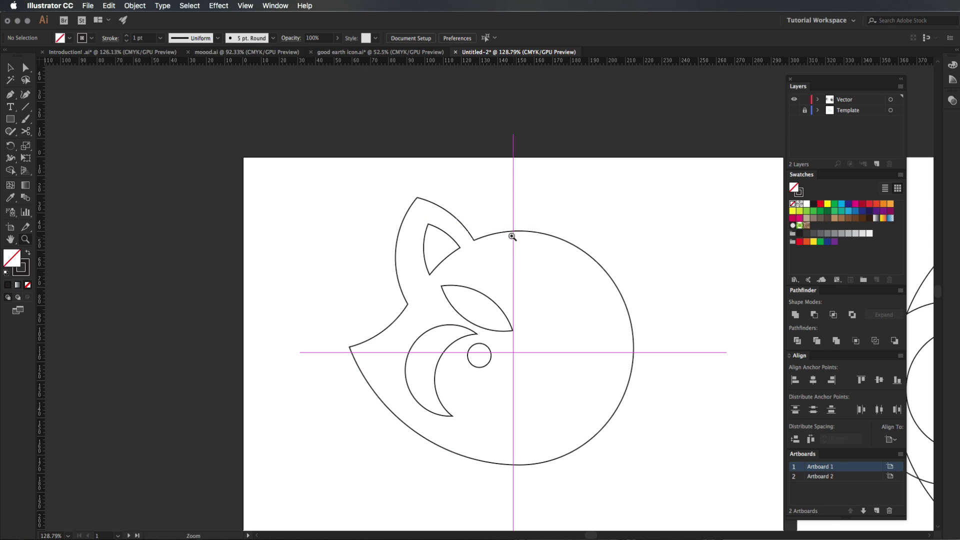
pyautogui.moveTo(512, 236); pyautogui.dragTo(553, 131)
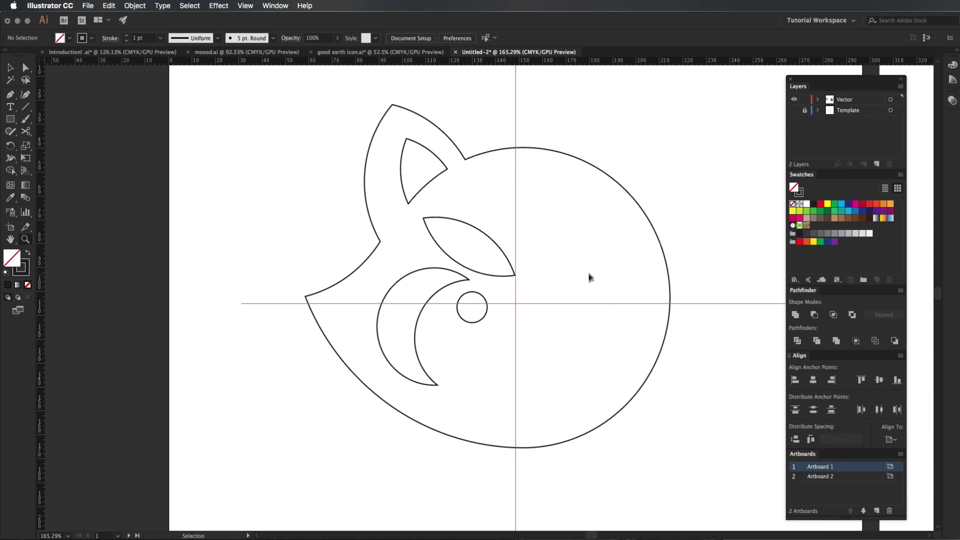
pyautogui.keyDown('super'); pyautogui.click(647, 380); pyautogui.keyUp('super')
pyautogui.press('c')
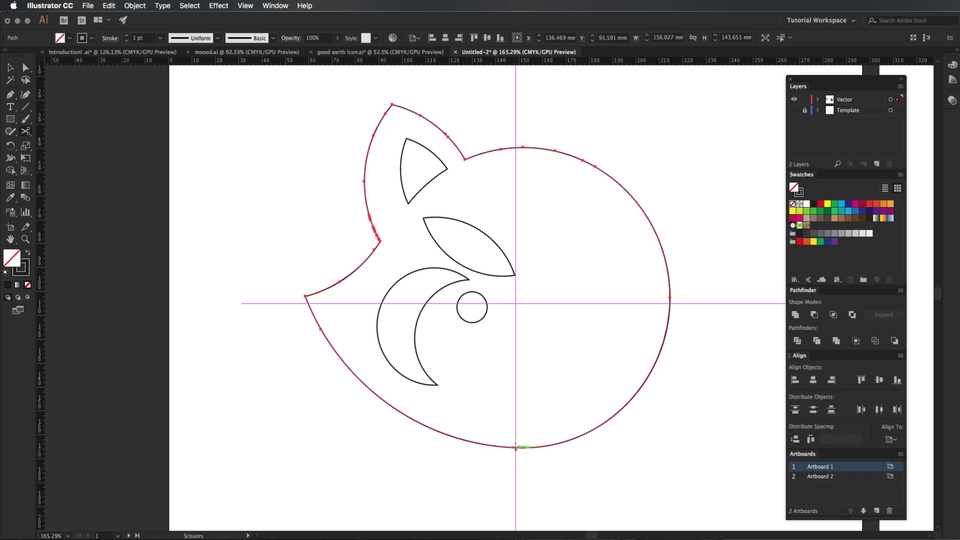
pyautogui.click(515, 447)
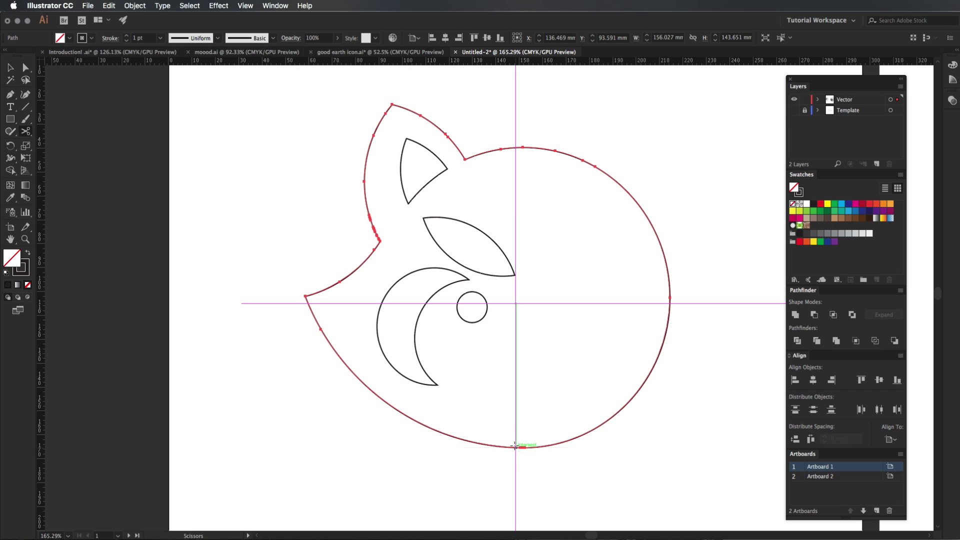
pyautogui.click(514, 147)
# Delete the right half of the cut head outline.
pyautogui.press('v')
pyautogui.click(650, 220)
pyautogui.press('Delete')
# Select all the left-half shapes and reflect a copy across the vertical axis at the centre guide.
pyautogui.moveTo(551, 116); pyautogui.dragTo(278, 476)
pyautogui.press('o')
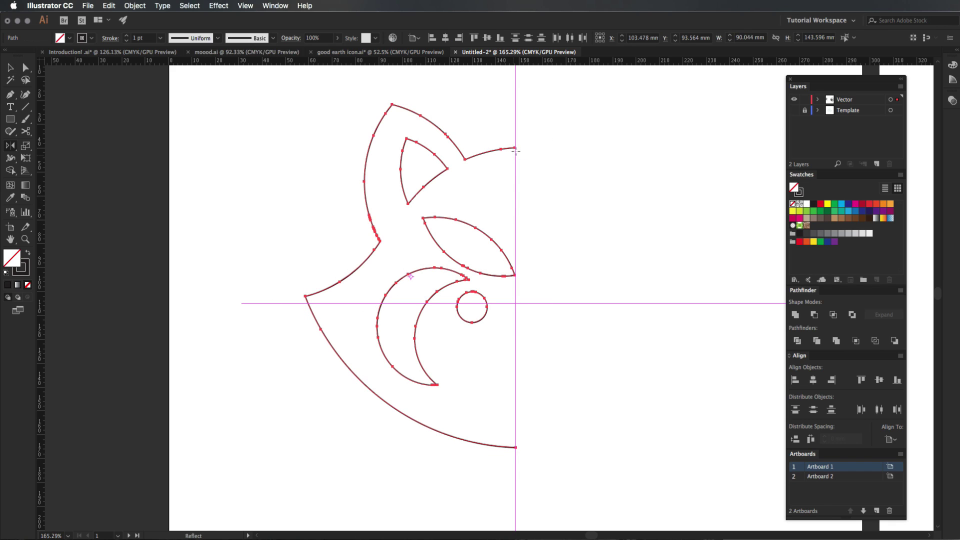
pyautogui.keyDown('alt'); pyautogui.click(514, 148); pyautogui.keyUp('alt')
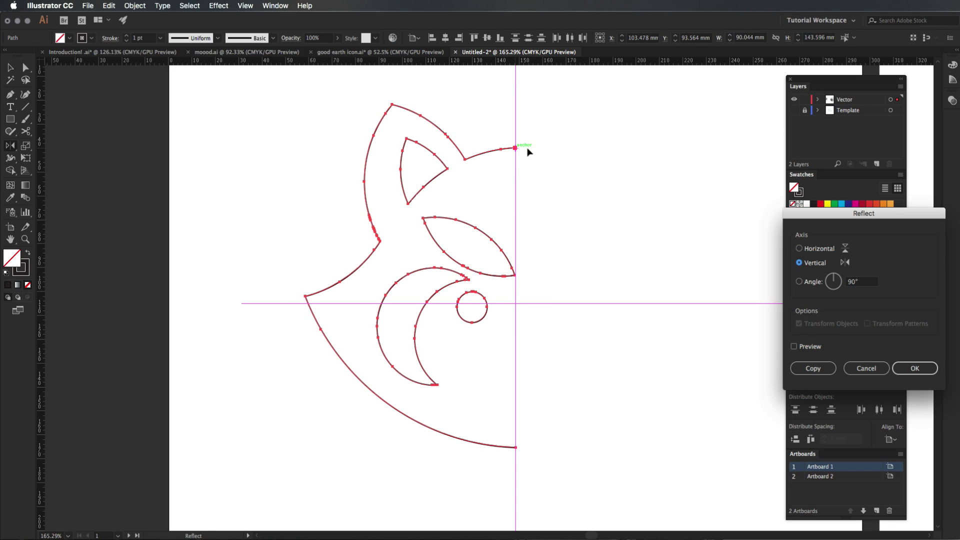
pyautogui.click(814, 368)
pyautogui.press('v')
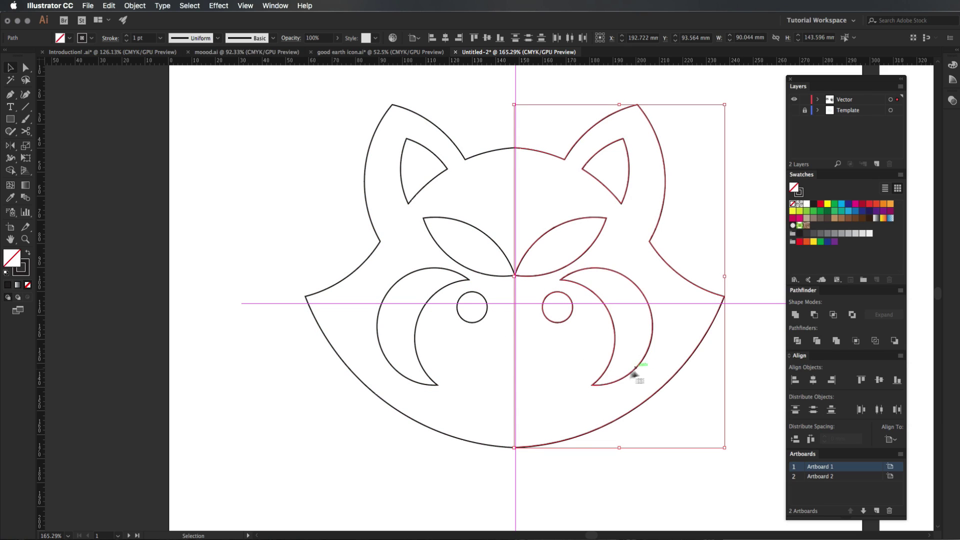
pyautogui.click(565, 379)
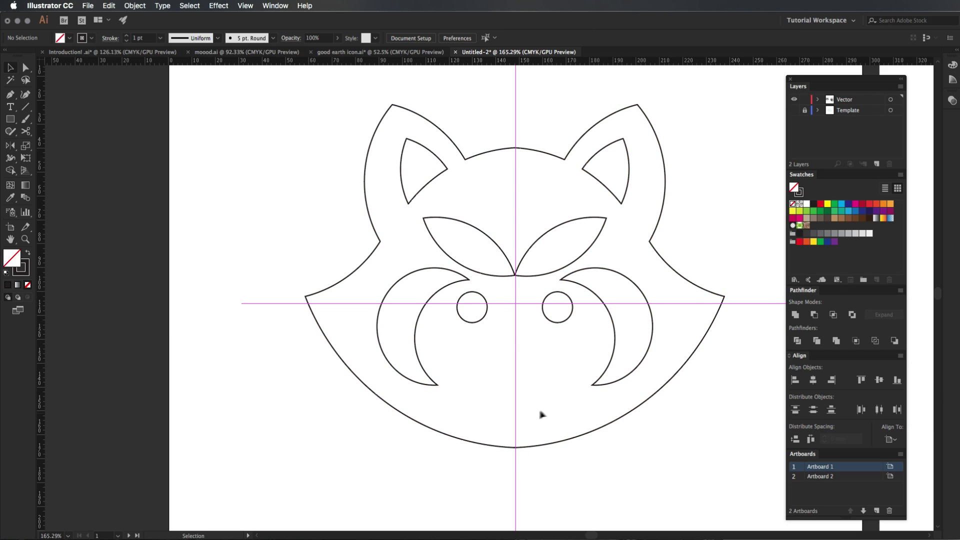
# Join the open ends of the two head halves at the centre guide into one closed outline.
pyautogui.press('a')
pyautogui.moveTo(560, 416); pyautogui.dragTo(493, 465)
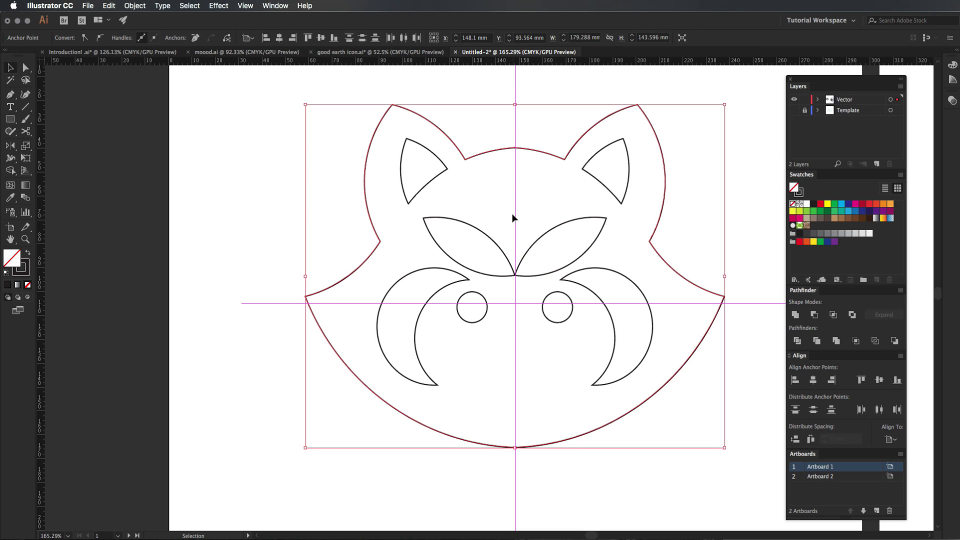
pyautogui.press('v')
# Move the two eyebrows slightly apart on either side of the vertical guide and show the Template layer again.
pyautogui.doubleClick(540, 240)
pyautogui.press('Escape')
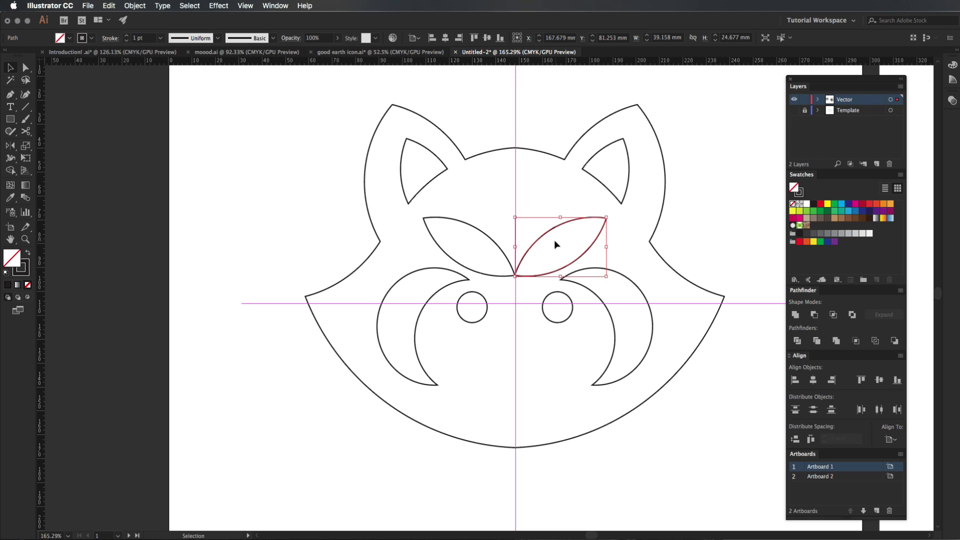
pyautogui.moveTo(541, 206); pyautogui.dragTo(613, 316)
pyautogui.click(515, 322)
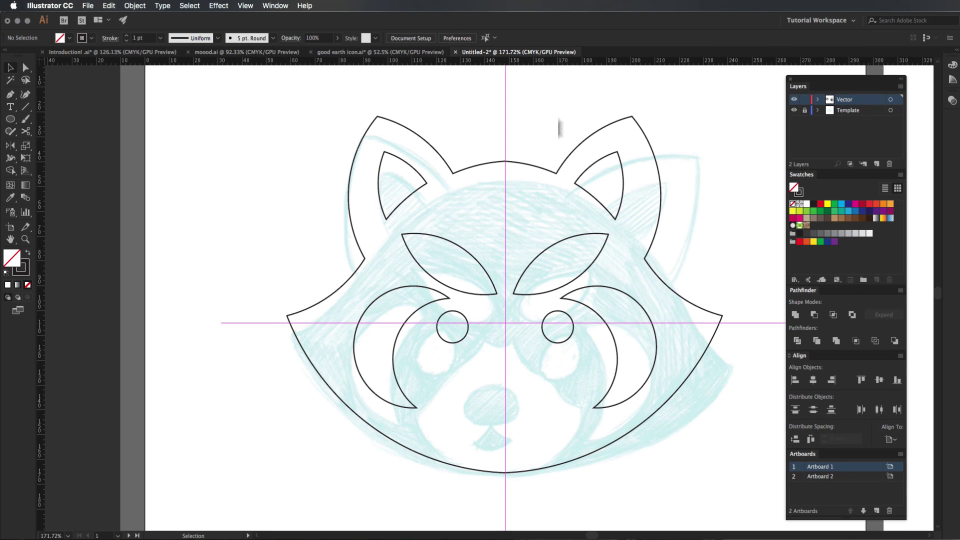
# Draw a circle about 65.5 mm in diameter over the muzzle and centre it horizontally on the vertical guide.
pyautogui.moveTo(426, 139); pyautogui.dragTo(625, 490)
pyautogui.click(433, 137)
pyautogui.press('l')
pyautogui.moveTo(434, 302); pyautogui.dragTo(589, 451)
pyautogui.press('v')
pyautogui.click(813, 380)
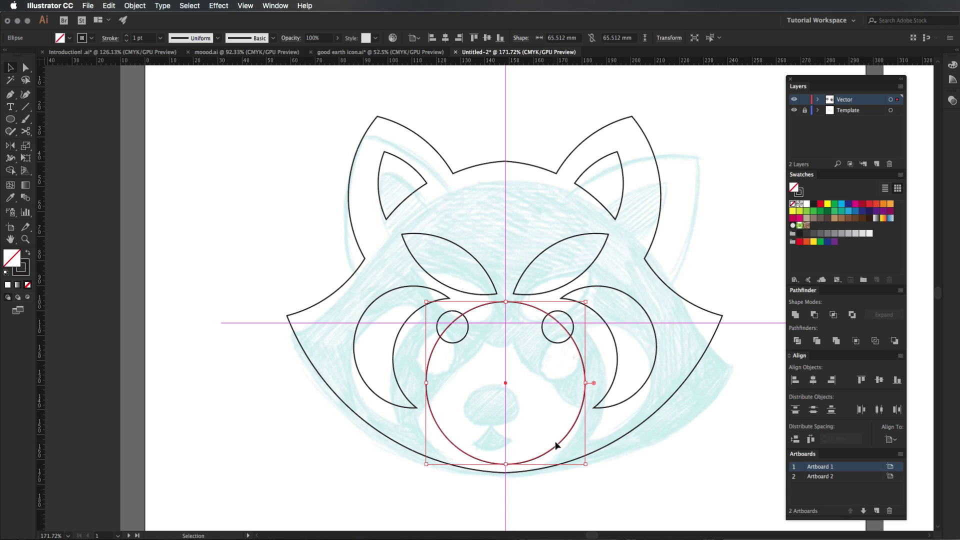
# Duplicate the muzzle circle straight downward and remove the non-overlapping parts with Shape Builder to leave a lens-shaped muzzle.
pyautogui.moveTo(559, 445); pyautogui.dragTo(560, 489)
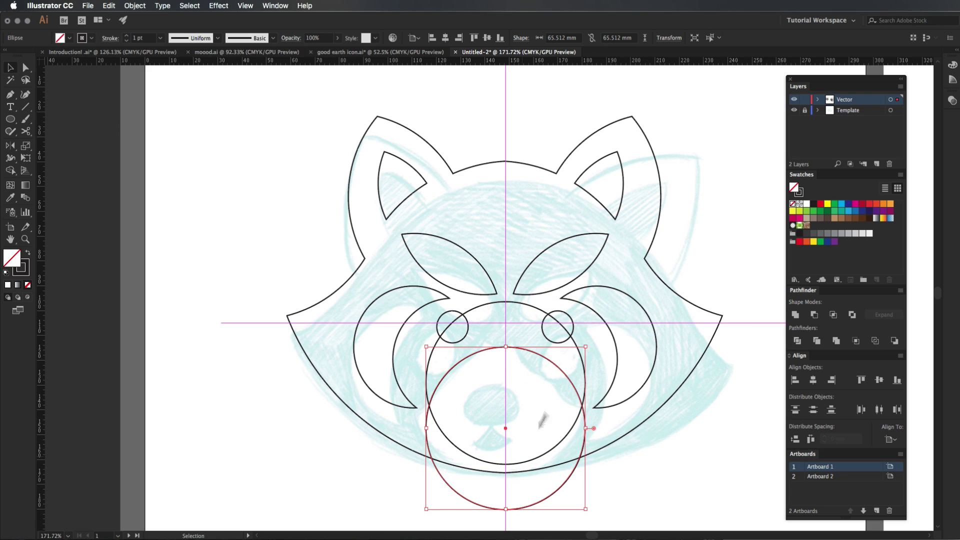
pyautogui.moveTo(594, 428); pyautogui.dragTo(549, 419)
pyautogui.press('super+z')
pyautogui.hotkey('shift', 'm')
pyautogui.keyDown('alt'); pyautogui.click(522, 312); pyautogui.keyUp('alt')
pyautogui.keyDown('alt'); pyautogui.click(498, 495); pyautogui.keyUp('alt')
pyautogui.press('v')
pyautogui.click(651, 495)
pyautogui.press('l')
pyautogui.moveTo(508, 398); pyautogui.dragTo(528, 407)
pyautogui.click(395, 52)
pyautogui.click(518, 52)
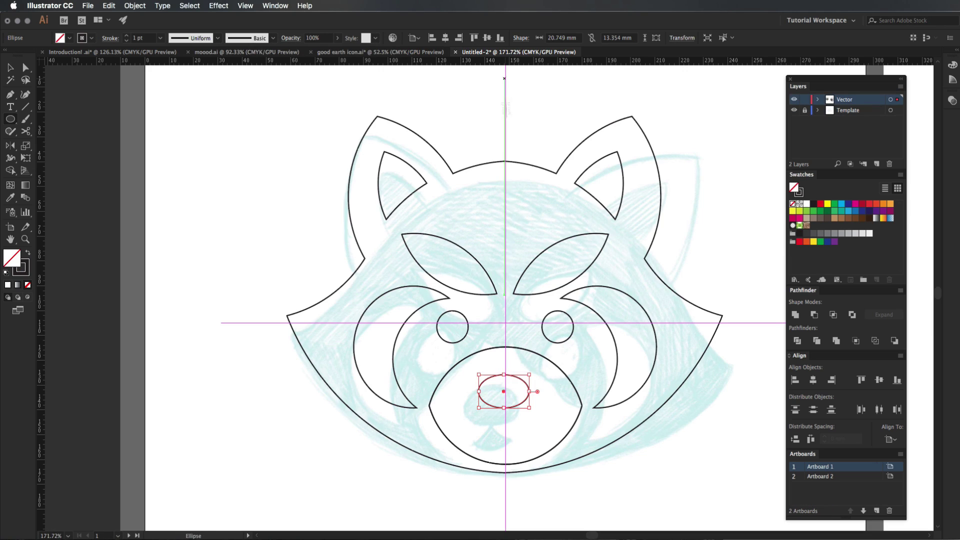
pyautogui.press('Delete')
# Draw a nose circle about 17.9 mm in diameter on the vertical guide, add a vertically offset copy, and select both.
pyautogui.moveTo(495, 389)
pyautogui.mouseDown()
pyautogui.moveTo(538, 410)
pyautogui.moveTo(543, 395)
pyautogui.moveTo(505, 397)
pyautogui.mouseUp()
pyautogui.press('c')
pyautogui.press('v')
pyautogui.keyDown('shift'); pyautogui.click(498, 365); pyautogui.keyUp('shift')
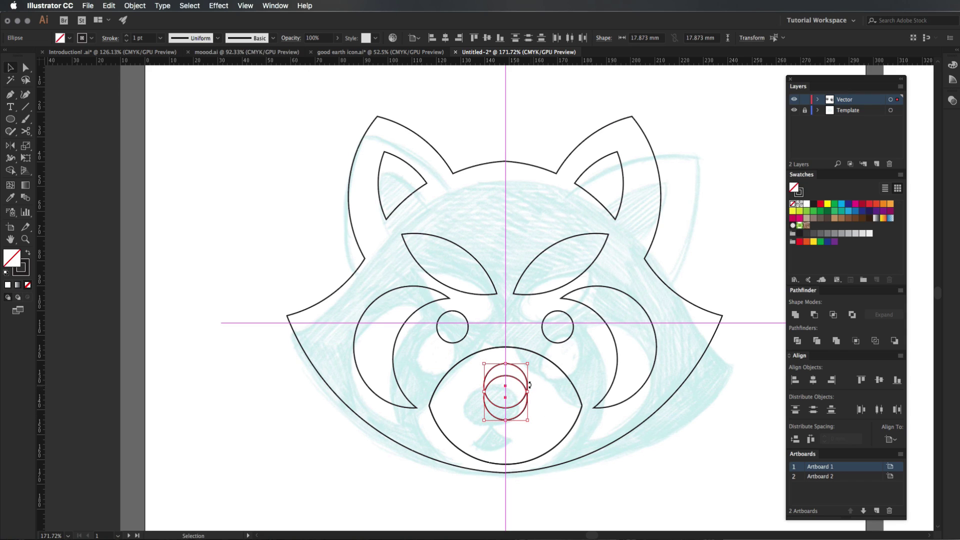
# Remove the non-overlapping parts of the two nose circles with Shape Builder to leave a lens-shaped nose.
pyautogui.hotkey('shift', 'm')
pyautogui.keyDown('alt'); pyautogui.moveTo(518, 415); pyautogui.dragTo(472, 428); pyautogui.keyUp('alt')
pyautogui.press('v')
pyautogui.click(517, 413)
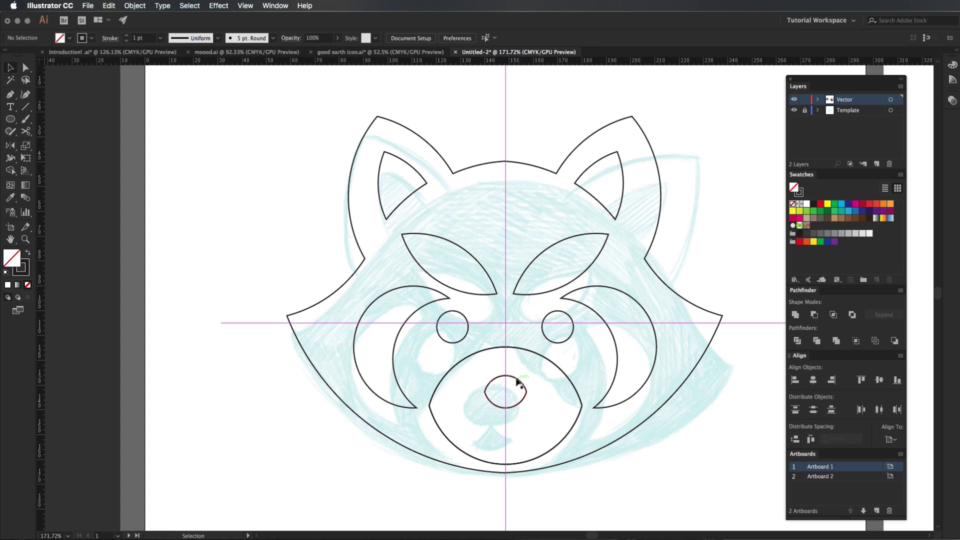
# Draw three circles about 13.6 mm in diameter below the nose, two side by side and one centred beneath, and select them.
pyautogui.press('l')
pyautogui.moveTo(504, 413)
pyautogui.mouseDown()
pyautogui.moveTo(529, 452)
pyautogui.moveTo(526, 436)
pyautogui.moveTo(488, 415)
pyautogui.moveTo(523, 413)
pyautogui.mouseUp()
pyautogui.press('v')
pyautogui.click(513, 435)
pyautogui.moveTo(533, 447); pyautogui.dragTo(478, 419)
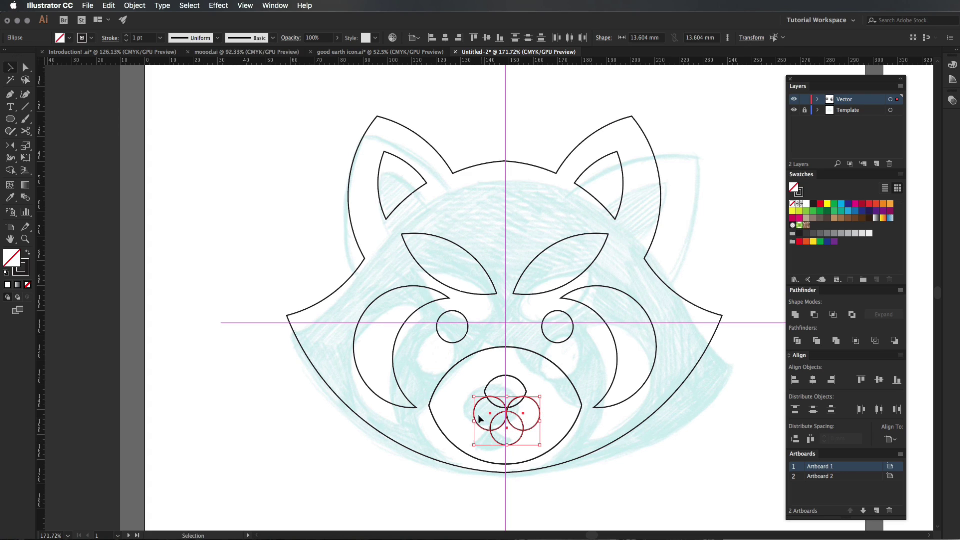
# Remove the two upper side circles with Shape Builder to leave a pointed mouth shape.
pyautogui.hotkey('shift', 'm')
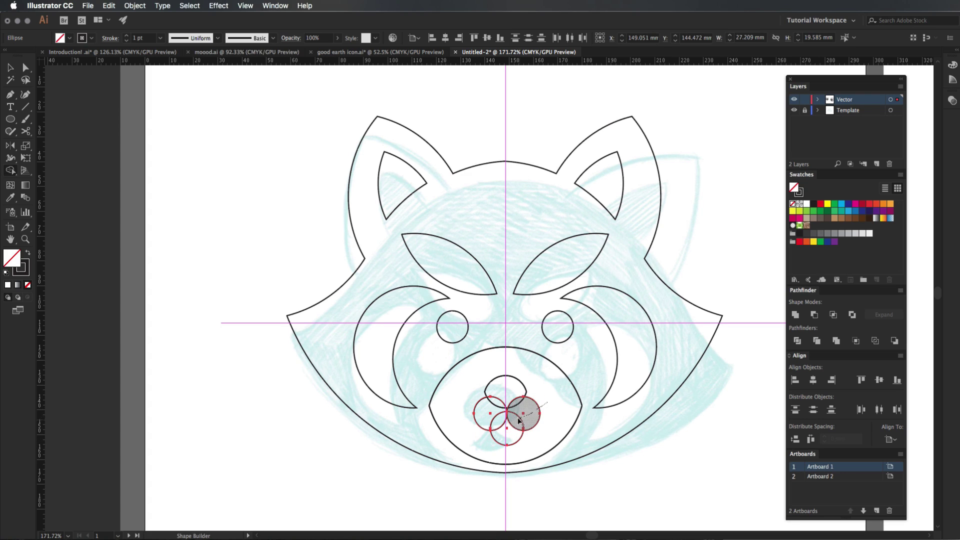
pyautogui.keyDown('alt'); pyautogui.click(533, 411); pyautogui.keyUp('alt')
pyautogui.keyDown('alt'); pyautogui.click(498, 424); pyautogui.keyUp('alt')
pyautogui.press('v')
pyautogui.click(542, 438)
# Extend the mouth's pointed upper tip upward until it meets the bottom of the nose.
pyautogui.press('z')
pyautogui.moveTo(525, 442); pyautogui.dragTo(613, 441)
pyautogui.press('v')
pyautogui.moveTo(518, 410); pyautogui.dragTo(518, 379)
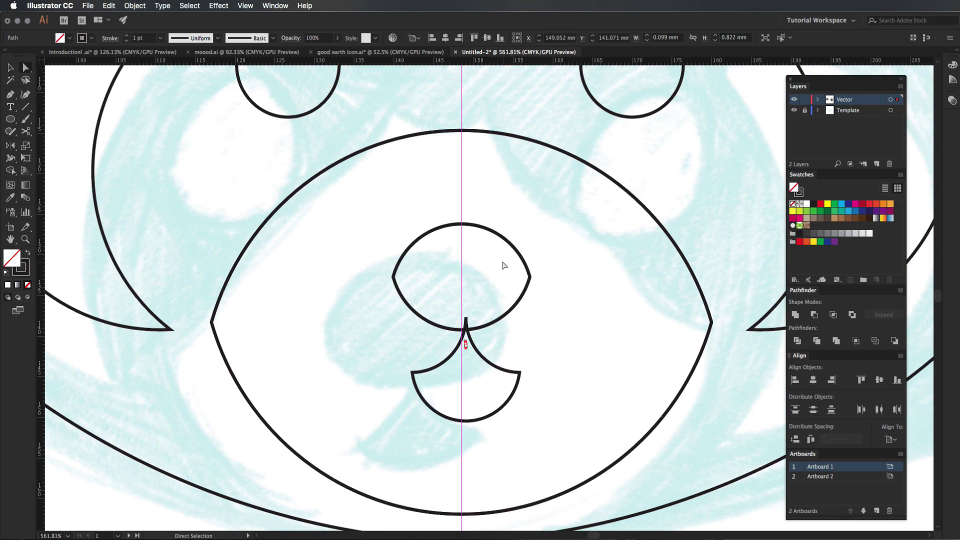
pyautogui.click(502, 260)
pyautogui.hotkey('ctrl', '-')
pyautogui.hotkey('ctrl', '-')
pyautogui.hotkey('ctrl', '-')
pyautogui.hotkey('ctrl', '-')
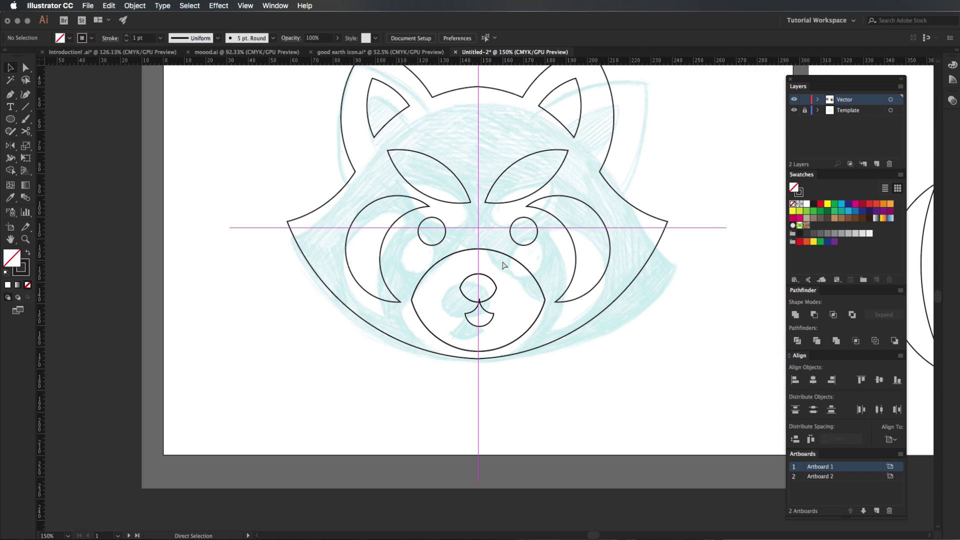
pyautogui.moveTo(503, 260); pyautogui.dragTo(502, 397)
pyautogui.hotkey('ctrl', '0')
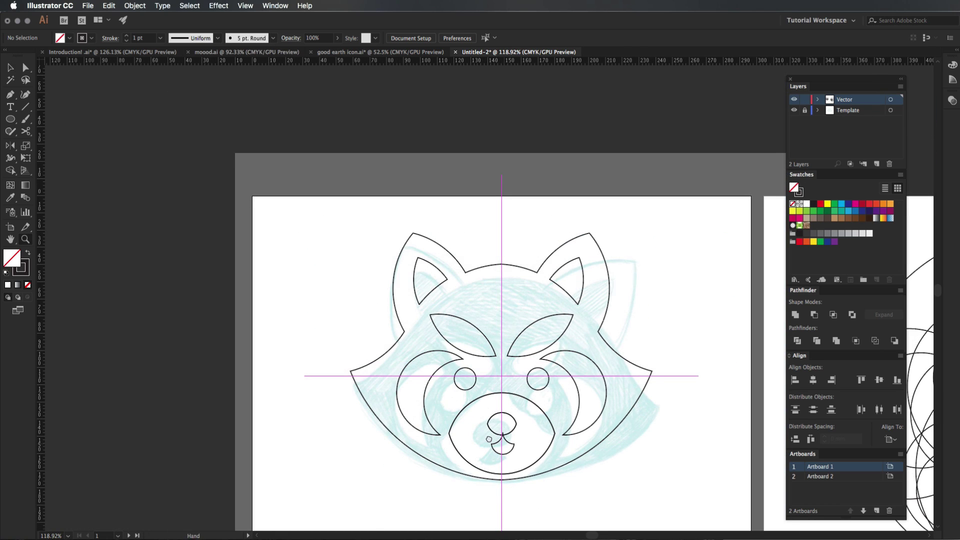
# Group the muzzle, nose and mouth shapes together.
pyautogui.moveTo(635, 227); pyautogui.dragTo(317, 481)
pyautogui.click(318, 482)
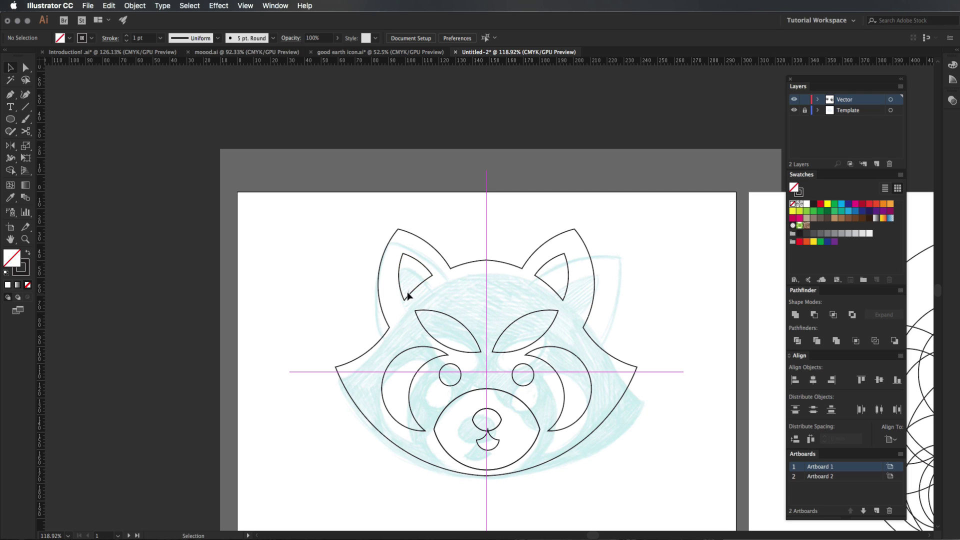
pyautogui.moveTo(638, 201); pyautogui.dragTo(320, 488)
pyautogui.click(498, 381)
pyautogui.moveTo(476, 454); pyautogui.dragTo(477, 455)
pyautogui.press('super+g')
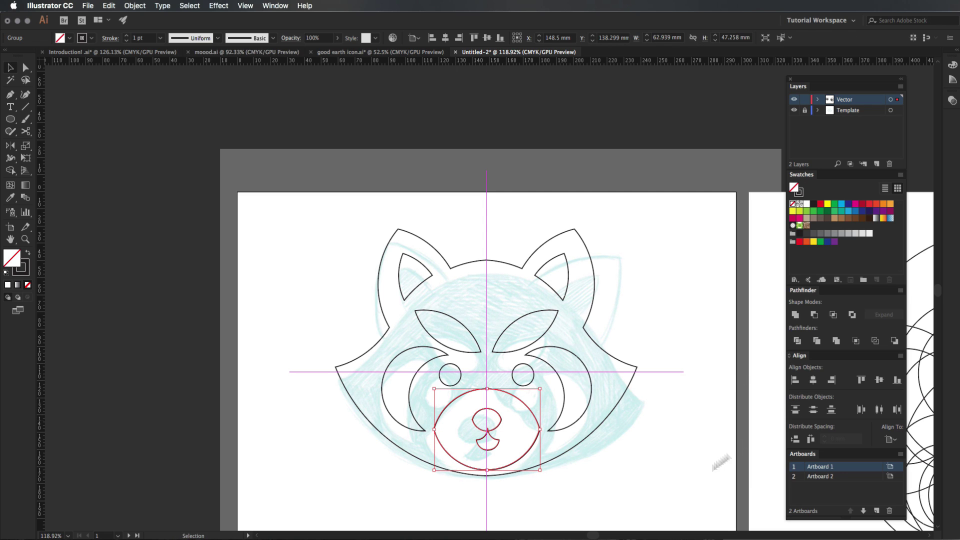
pyautogui.click(661, 472)
pyautogui.press('z')
pyautogui.moveTo(586, 457); pyautogui.dragTo(543, 353)
pyautogui.moveTo(608, 371); pyautogui.dragTo(511, 384)
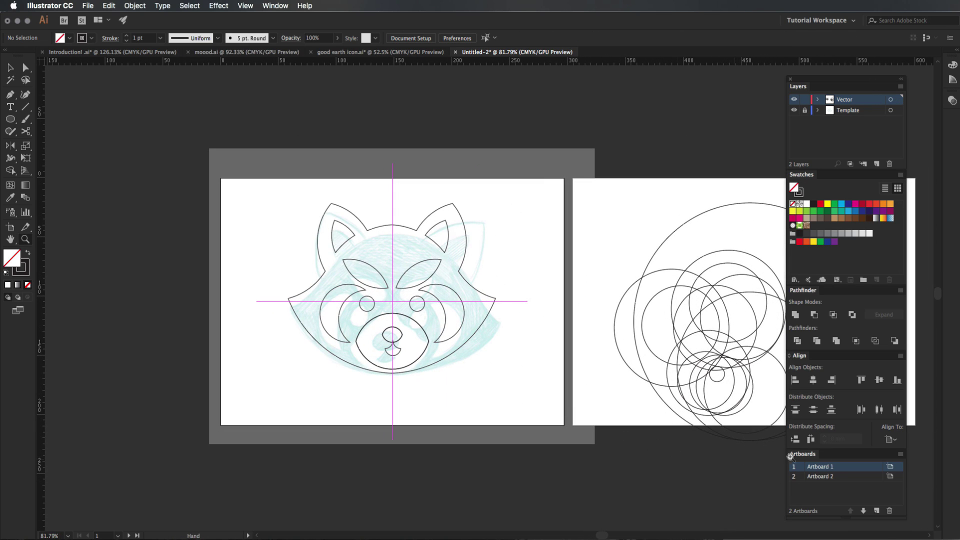
# Add a third artboard and copy the complete red panda face outline.
pyautogui.click(877, 511)
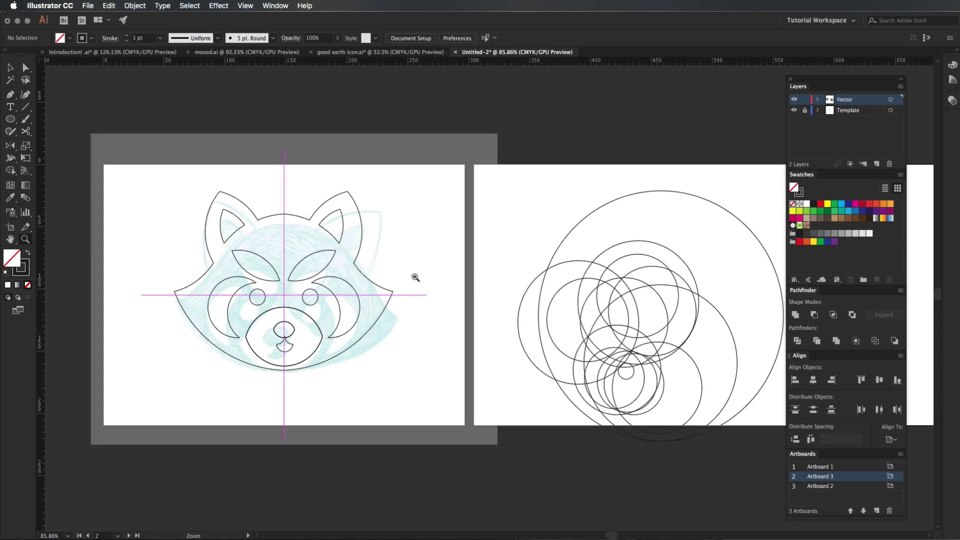
pyautogui.press('v')
pyautogui.moveTo(377, 199); pyautogui.dragTo(146, 420)
pyautogui.press('super+c')
# Paste the face outline and position it in the middle of the new artboard.
pyautogui.moveTo(685, 300); pyautogui.dragTo(378, 335)
pyautogui.moveTo(659, 394); pyautogui.dragTo(446, 398)
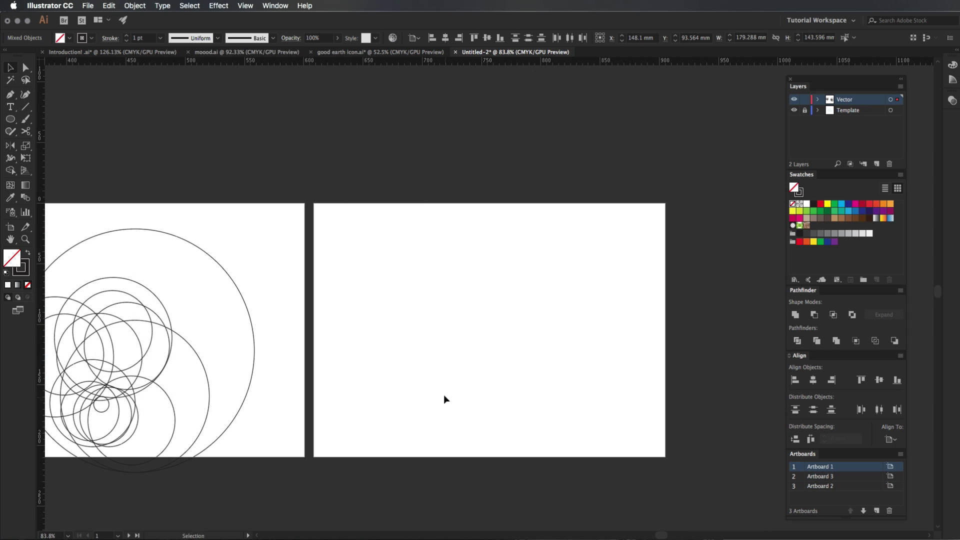
pyautogui.press('super+v')
pyautogui.click(539, 370)
pyautogui.moveTo(618, 397); pyautogui.dragTo(402, 215)
pyautogui.moveTo(514, 300); pyautogui.dragTo(523, 343)
pyautogui.hotkey('shift', 'x')
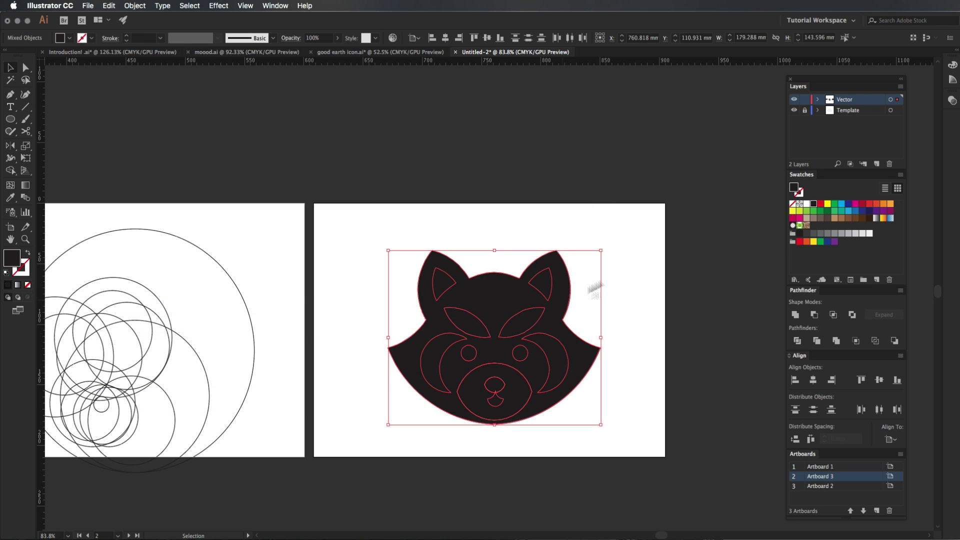
pyautogui.click(660, 280)
pyautogui.press('super+z')
pyautogui.click(704, 244)
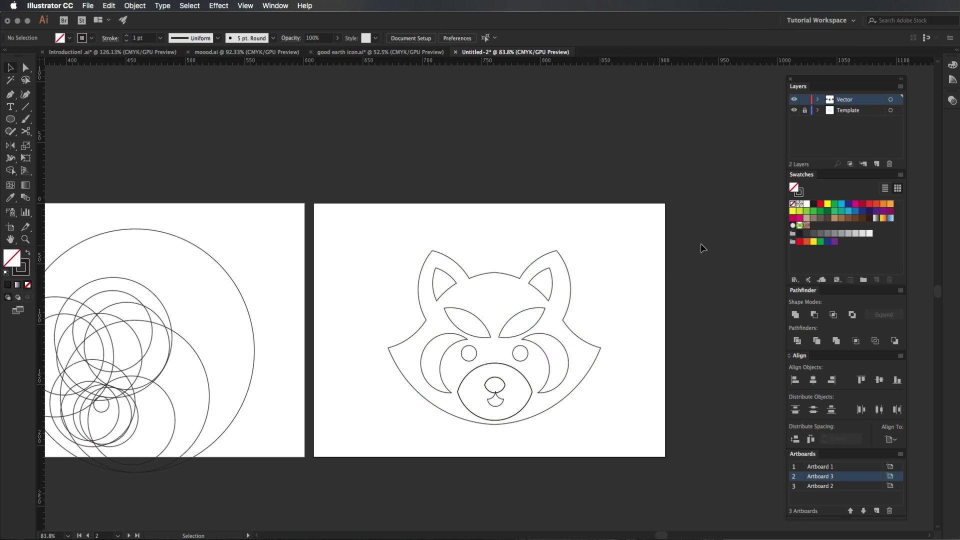
# Turn the pasted outlines into a Live Paint group and fill the face, nose and mouth with black, without a stroke.
pyautogui.moveTo(662, 196); pyautogui.dragTo(335, 428)
pyautogui.press('k')
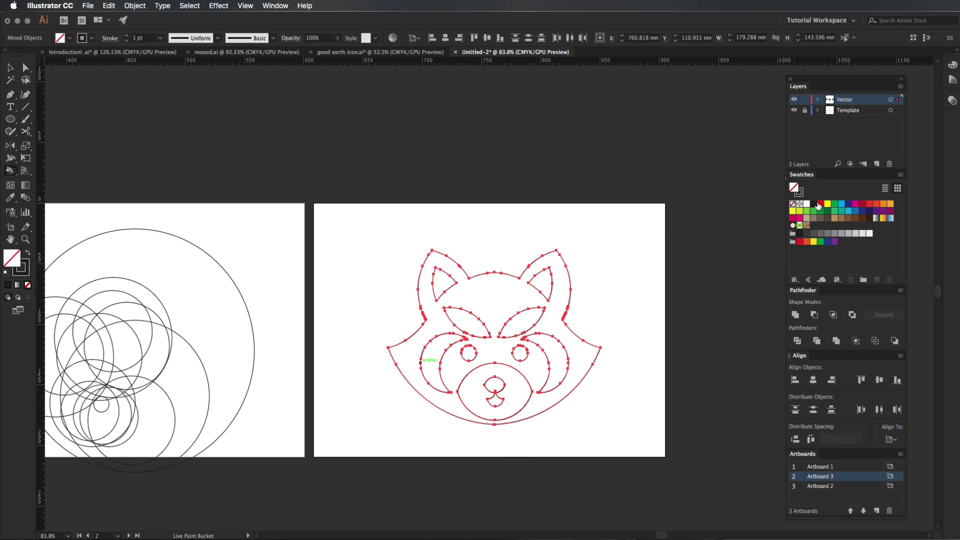
pyautogui.hotkey('shift', 'x')
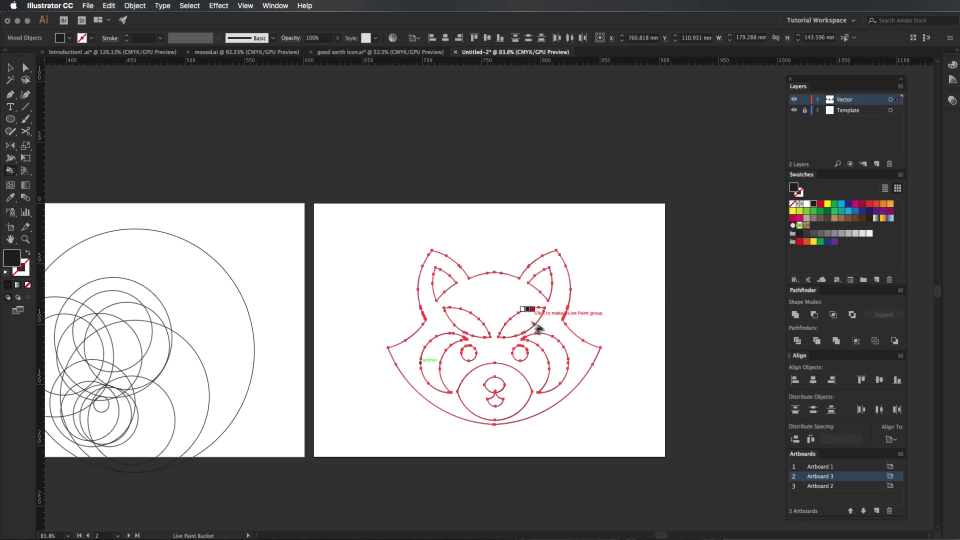
pyautogui.click(503, 296)
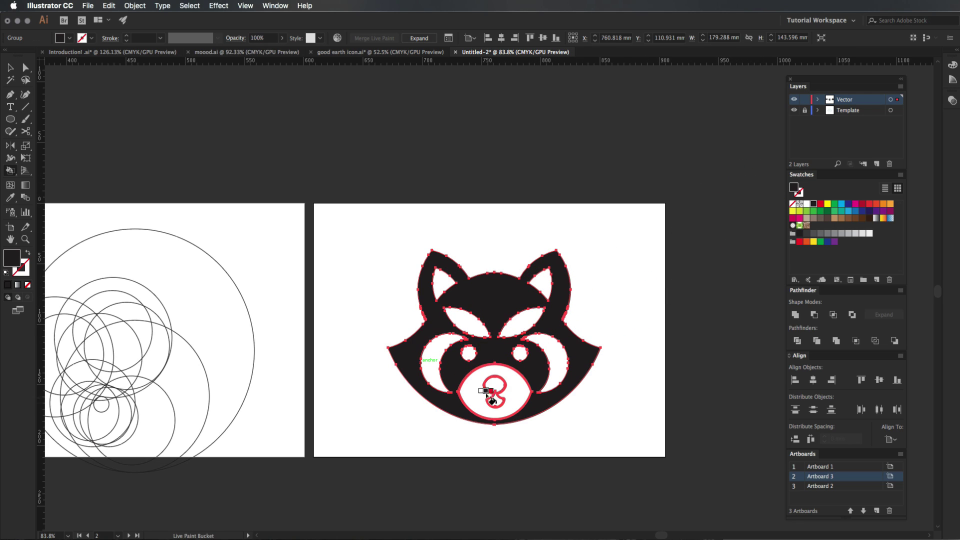
pyautogui.click(495, 385)
pyautogui.click(496, 400)
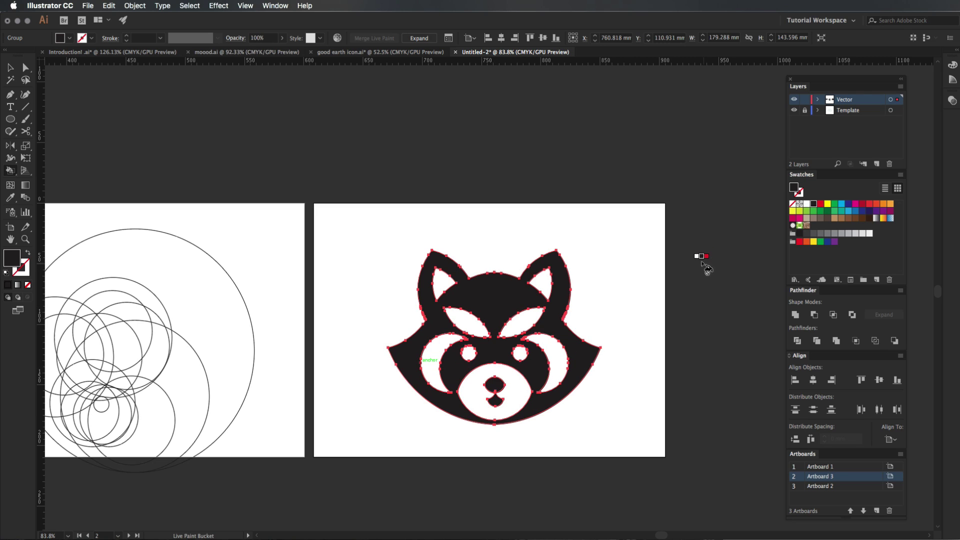
pyautogui.press('v')
pyautogui.click(675, 276)
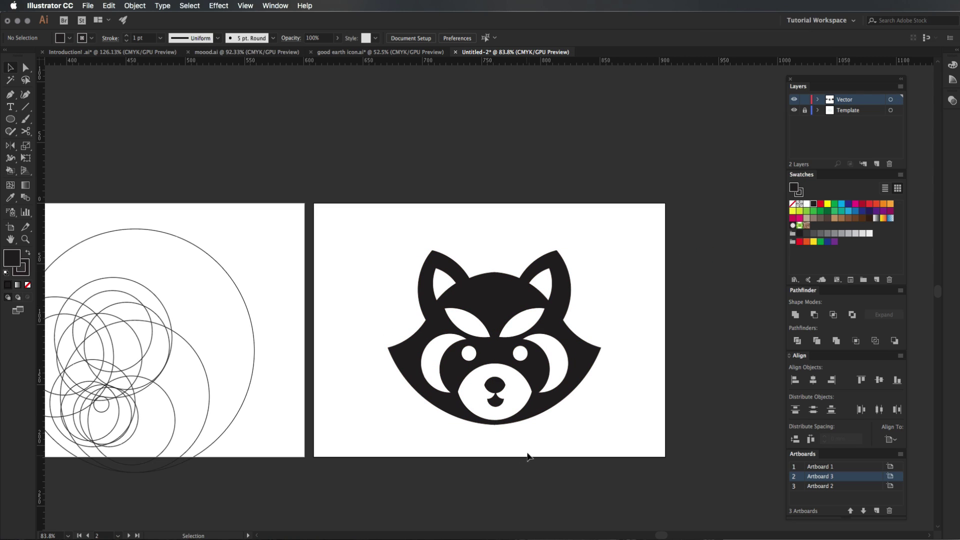
# Expand the black Live Paint face.
pyautogui.moveTo(498, 352); pyautogui.dragTo(478, 346)
pyautogui.click(709, 283)
pyautogui.press('z')
pyautogui.moveTo(521, 395); pyautogui.dragTo(598, 379)
pyautogui.keyDown('alt'); pyautogui.click(549, 392); pyautogui.keyUp('alt')
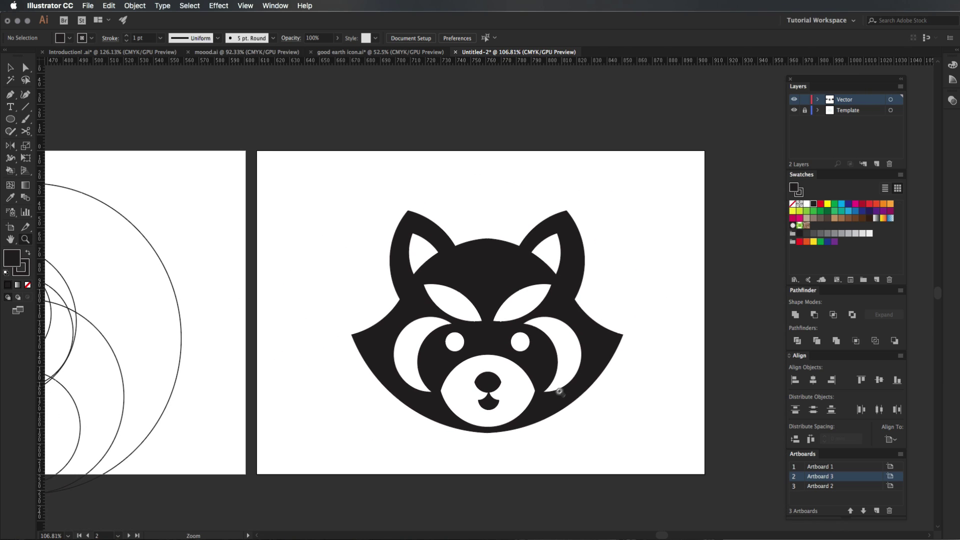
pyautogui.press('v')
pyautogui.click(578, 411)
pyautogui.moveTo(671, 247); pyautogui.dragTo(598, 204)
pyautogui.click(135, 6)
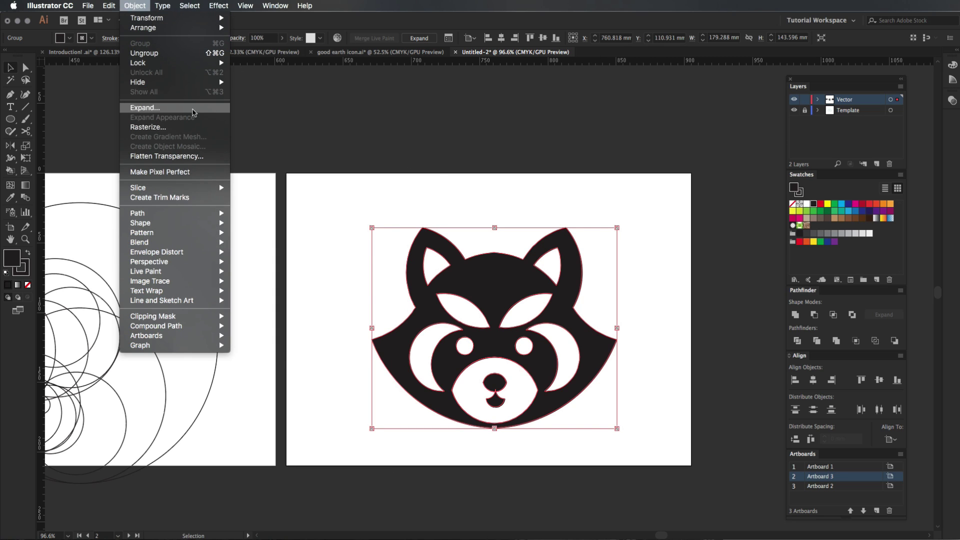
pyautogui.click(194, 108)
pyautogui.click(461, 301)
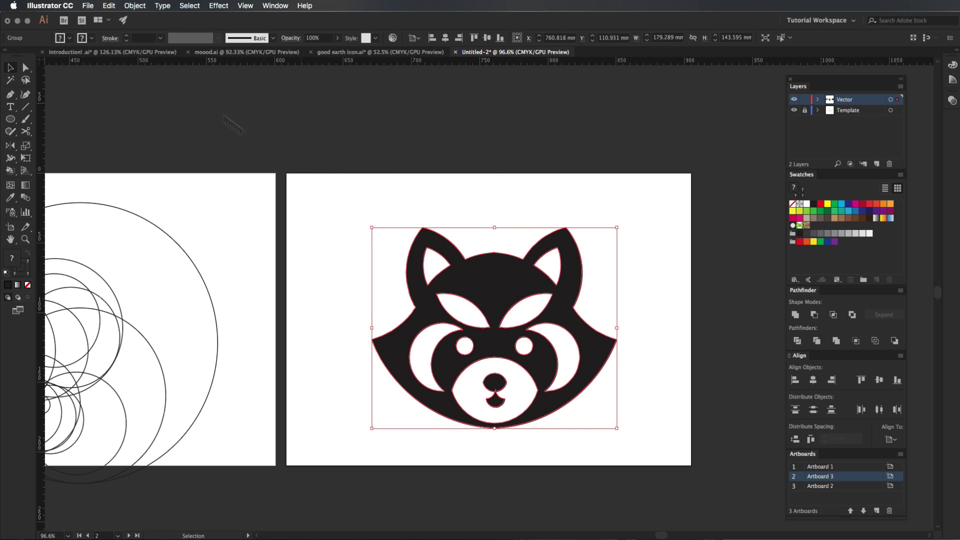
# Expand the fill and stroke of the resulting face group.
pyautogui.click(135, 6)
pyautogui.click(145, 105)
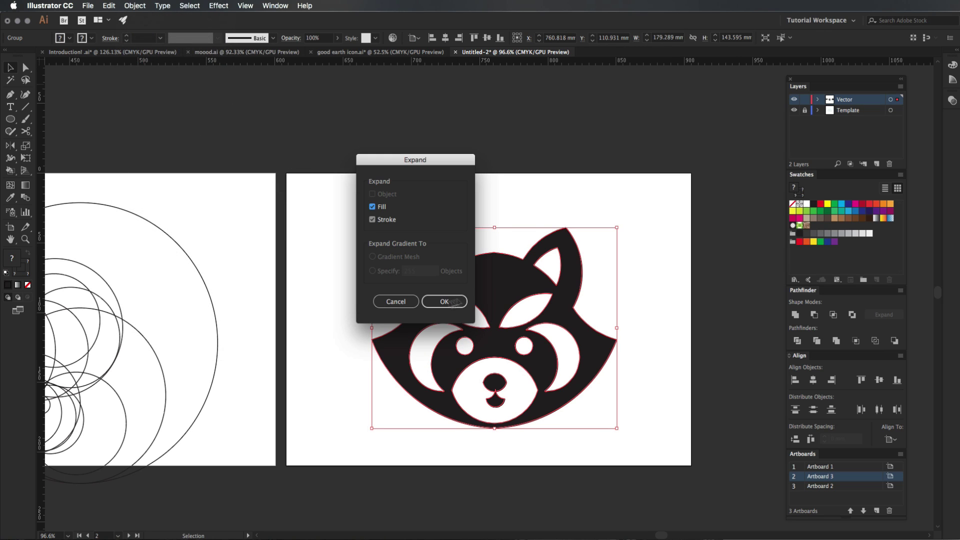
pyautogui.click(453, 306)
pyautogui.press('super+shift+a')
pyautogui.press('z')
pyautogui.moveTo(506, 337); pyautogui.dragTo(649, 274)
pyautogui.press('v')
pyautogui.press('super+a')
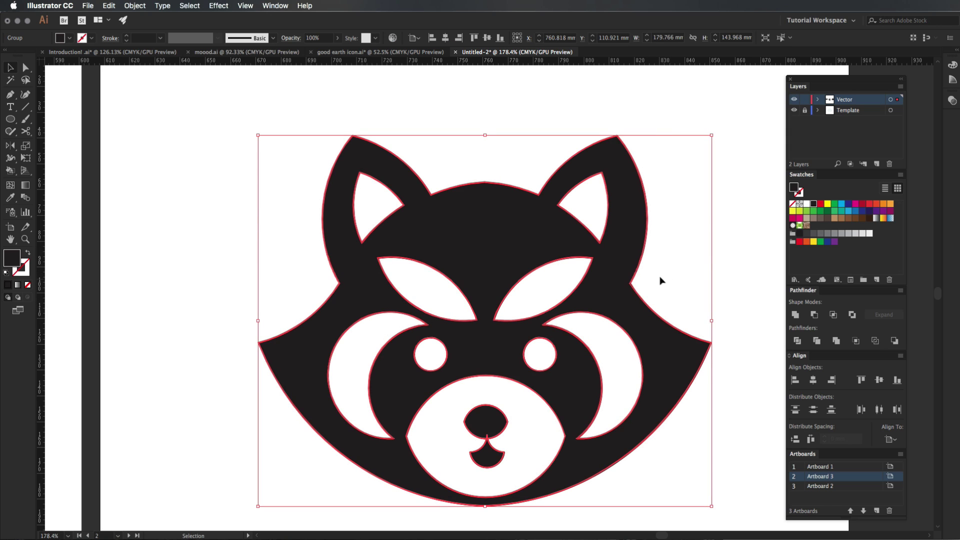
pyautogui.moveTo(712, 135); pyautogui.dragTo(675, 165)
pyautogui.press('super+shift+a')
pyautogui.press('super+z')
pyautogui.press('super+alt+0')
# Fill the face with the yellow-to-red gradient swatch, running vertically from yellow ears down to a red chin.
pyautogui.click(827, 204)
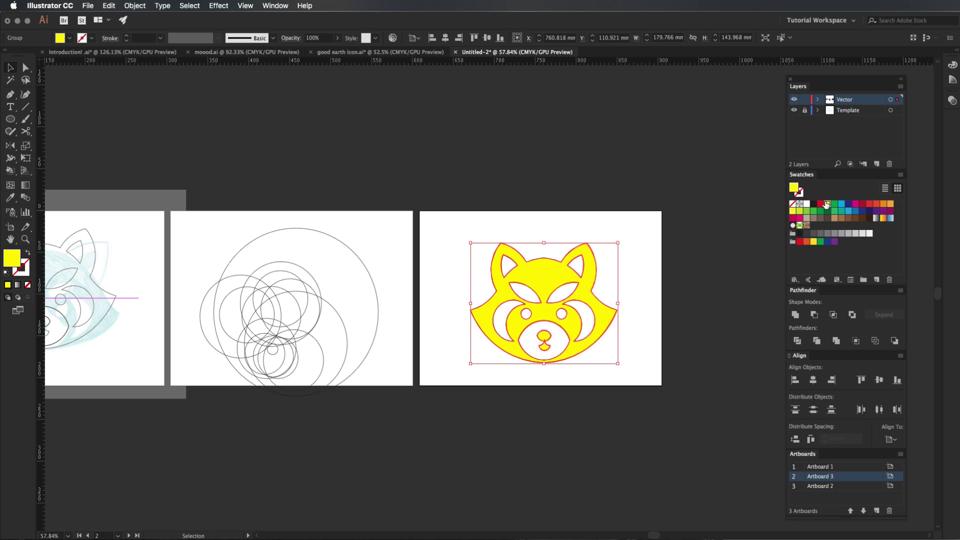
pyautogui.press('g')
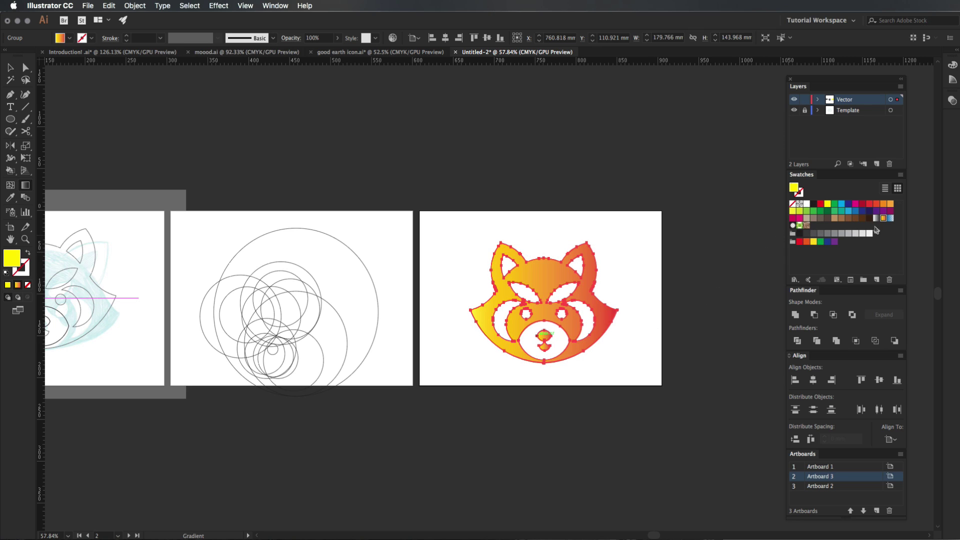
pyautogui.moveTo(542, 268); pyautogui.dragTo(545, 345)
pyautogui.press('v')
pyautogui.click(618, 384)
pyautogui.press('z')
pyautogui.click(563, 343)
pyautogui.click(579, 385)
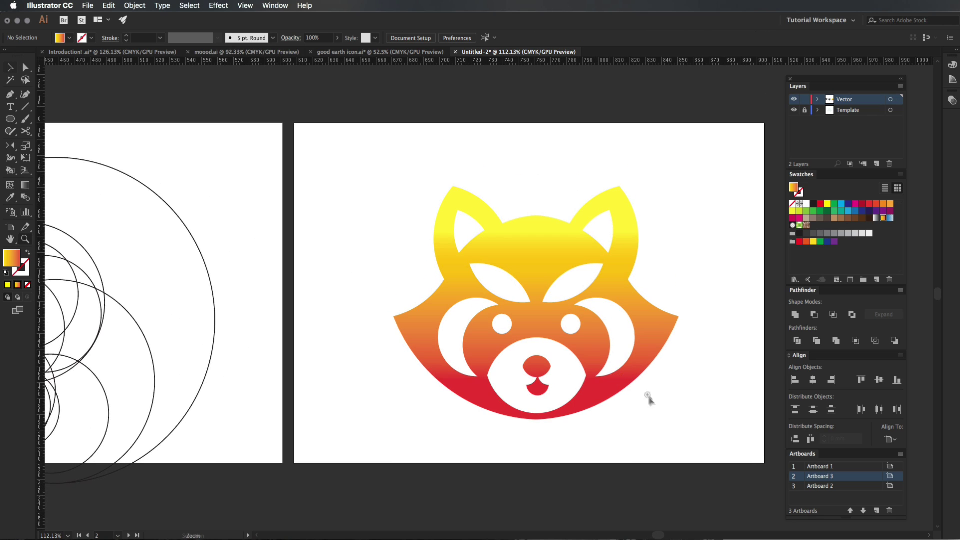
# Add a black 5 pt stroke to the gradient face.
pyautogui.press('v')
pyautogui.click(652, 403)
pyautogui.click(814, 204)
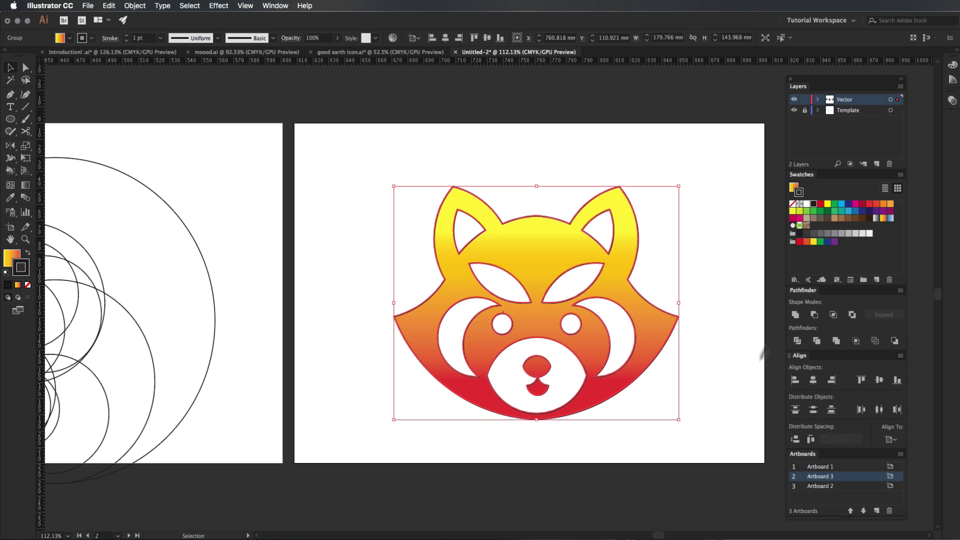
pyautogui.click(127, 36)
pyautogui.click(127, 36)
pyautogui.click(127, 36)
pyautogui.click(127, 35)
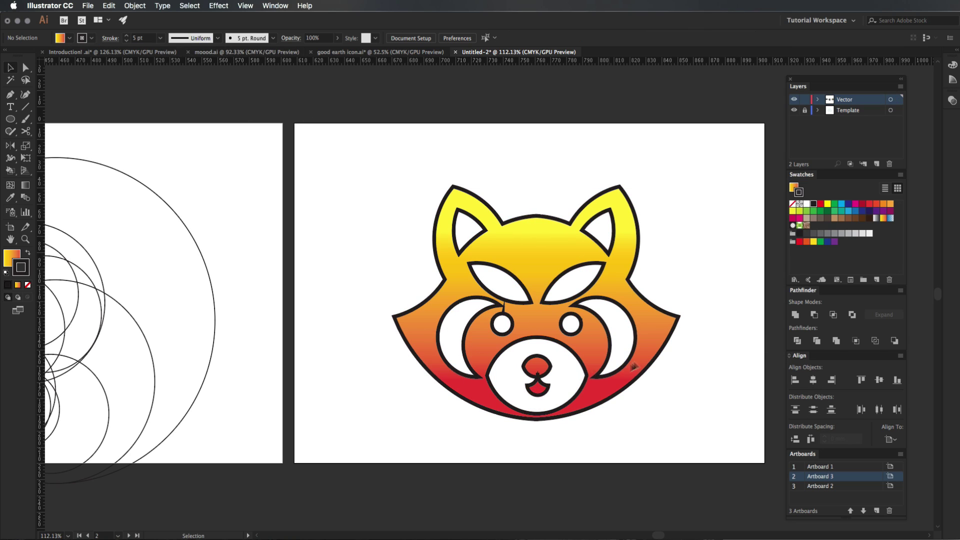
# Round the corner joins of the face's stroke and set its weight to 3 pt.
pyautogui.click(123, 39)
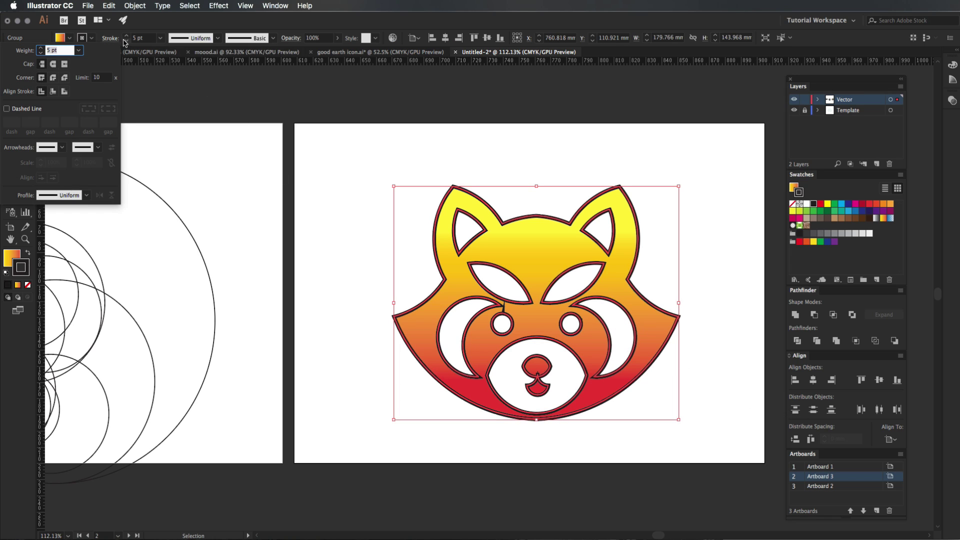
pyautogui.click(55, 78)
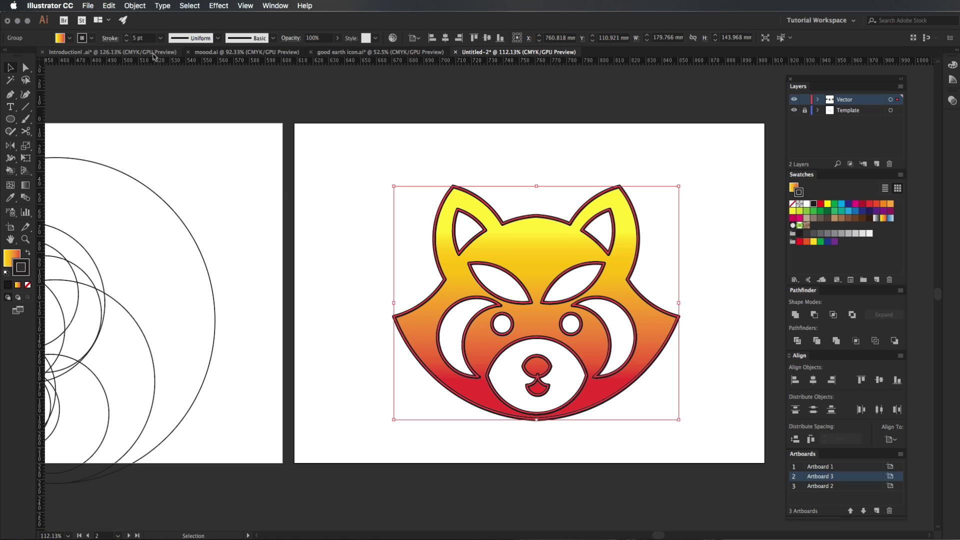
pyautogui.click(126, 41)
pyautogui.click(126, 41)
pyautogui.click(324, 202)
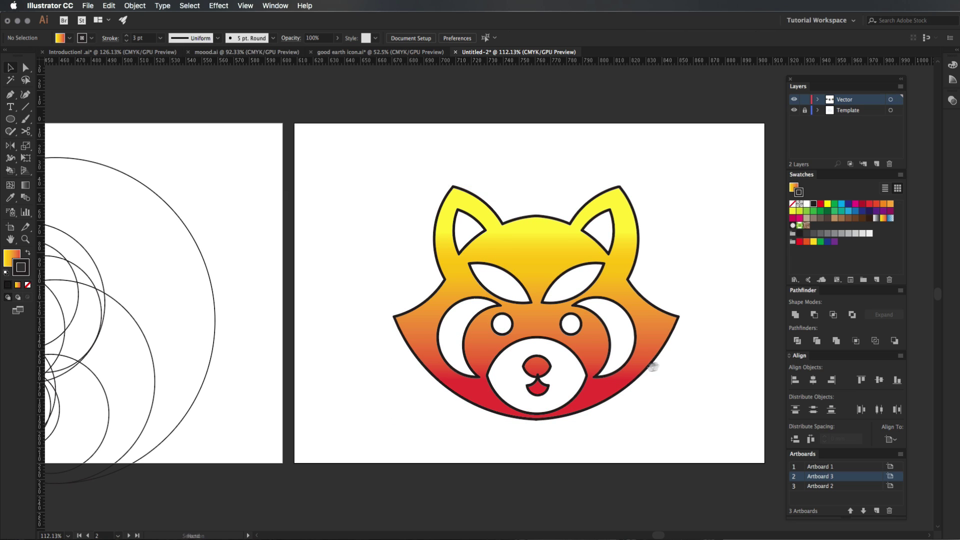
# Add another artboard and draw an unfilled square about 108.5 mm wide with a black 3 pt stroke on it.
pyautogui.moveTo(725, 419); pyautogui.dragTo(678, 403)
pyautogui.click(876, 511)
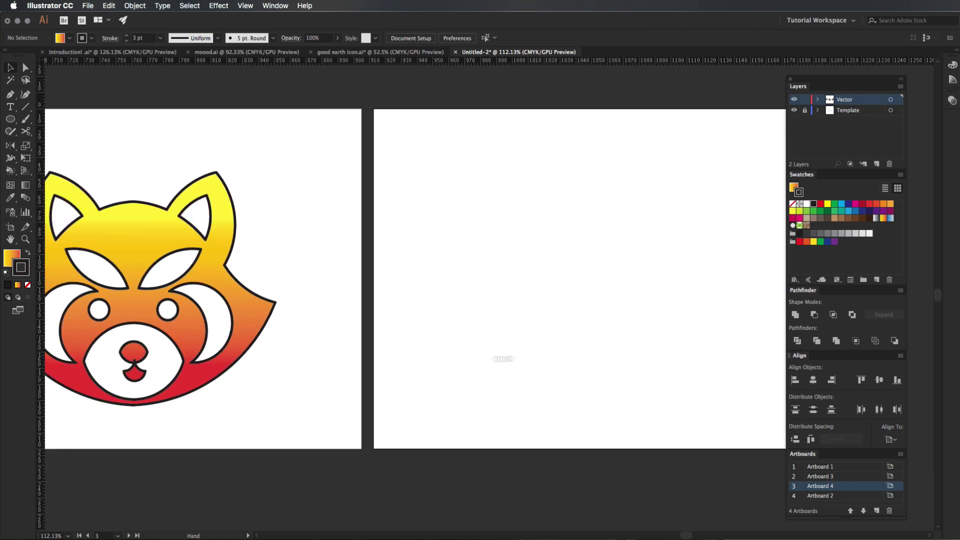
pyautogui.press('m')
pyautogui.moveTo(411, 193)
pyautogui.mouseDown()
pyautogui.moveTo(586, 338)
pyautogui.moveTo(580, 345)
pyautogui.mouseUp()
pyautogui.press('v')
pyautogui.click(792, 203)
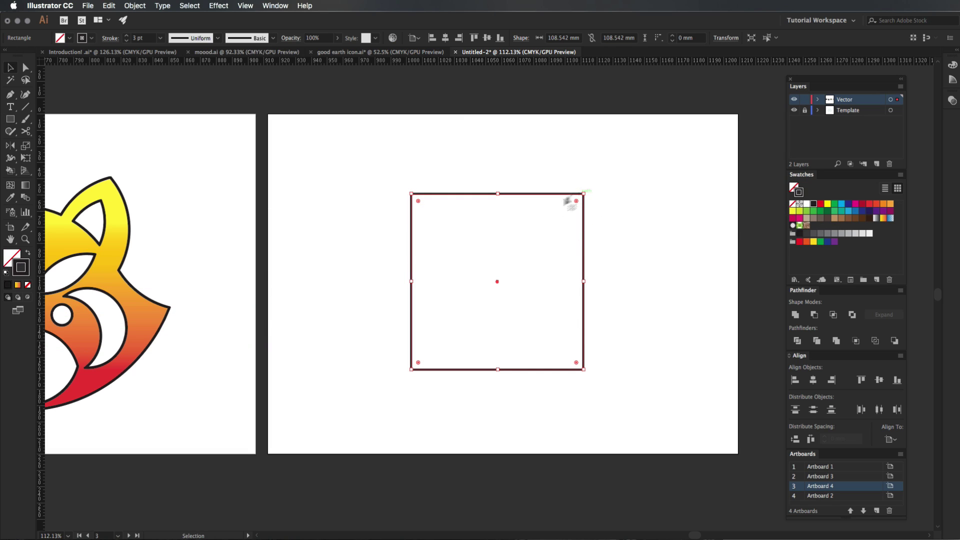
# Round all four corners of the square to a radius of about 23.3 mm.
pyautogui.press('a')
pyautogui.moveTo(576, 200); pyautogui.dragTo(545, 235)
pyautogui.press('v')
pyautogui.click(654, 217)
pyautogui.press('space')
pyautogui.moveTo(604, 267); pyautogui.dragTo(667, 303)
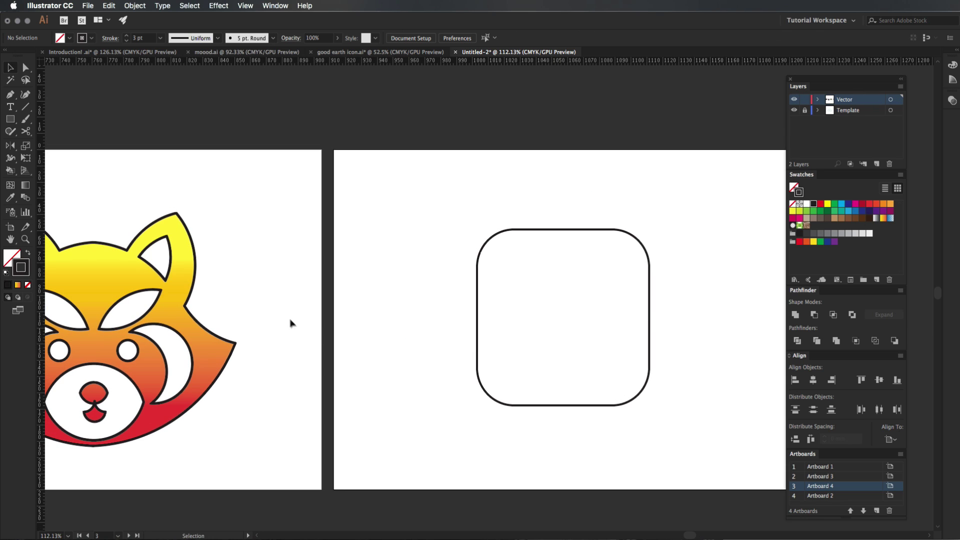
# Duplicate the gradient face onto the new artboard and scale the copy down to fit inside the rounded square.
pyautogui.moveTo(227, 361); pyautogui.dragTo(692, 350)
pyautogui.moveTo(699, 215); pyautogui.dragTo(653, 268)
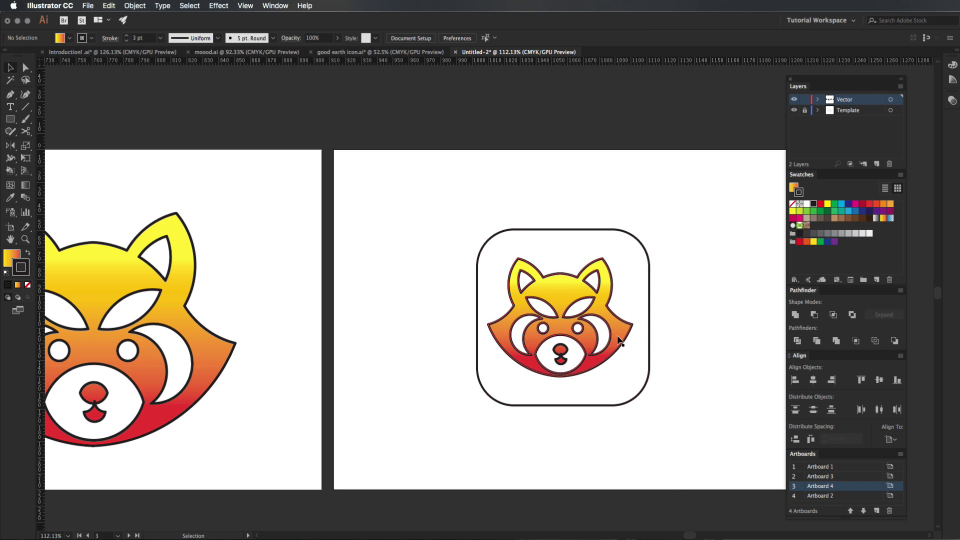
pyautogui.moveTo(619, 335); pyautogui.dragTo(620, 330)
# Set the rounded square's stroke weight to 7 pt.
pyautogui.click(649, 313)
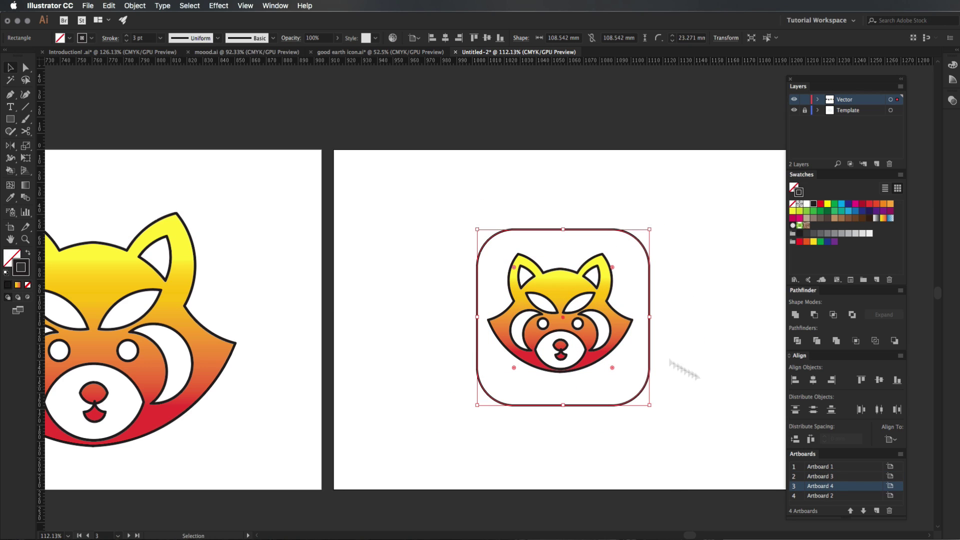
pyautogui.click(128, 37)
pyautogui.click(128, 37)
pyautogui.click(128, 36)
pyautogui.click(128, 37)
pyautogui.click(449, 276)
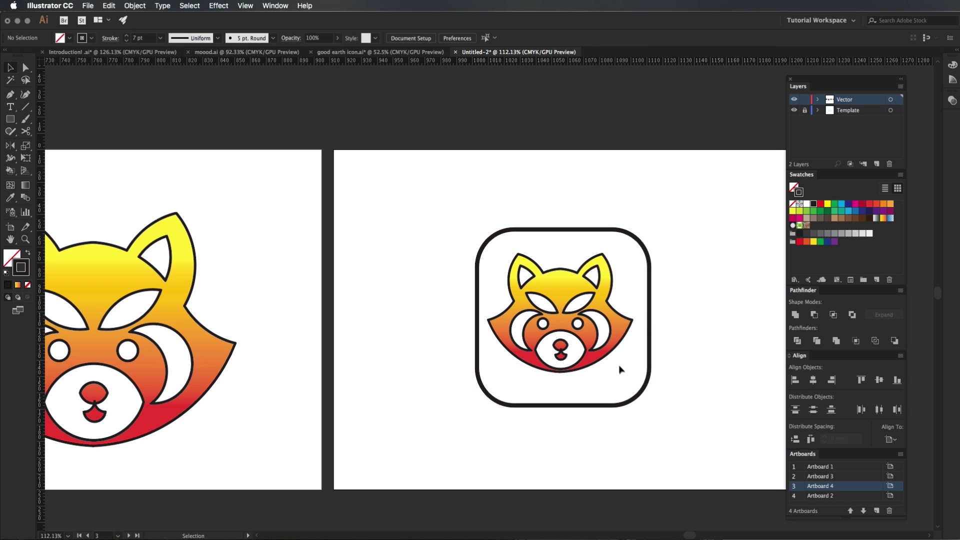
# Align the small face and the rounded square on their horizontal and vertical centres.
pyautogui.click(600, 331)
pyautogui.keyDown('shift'); pyautogui.click(650, 321); pyautogui.keyUp('shift')
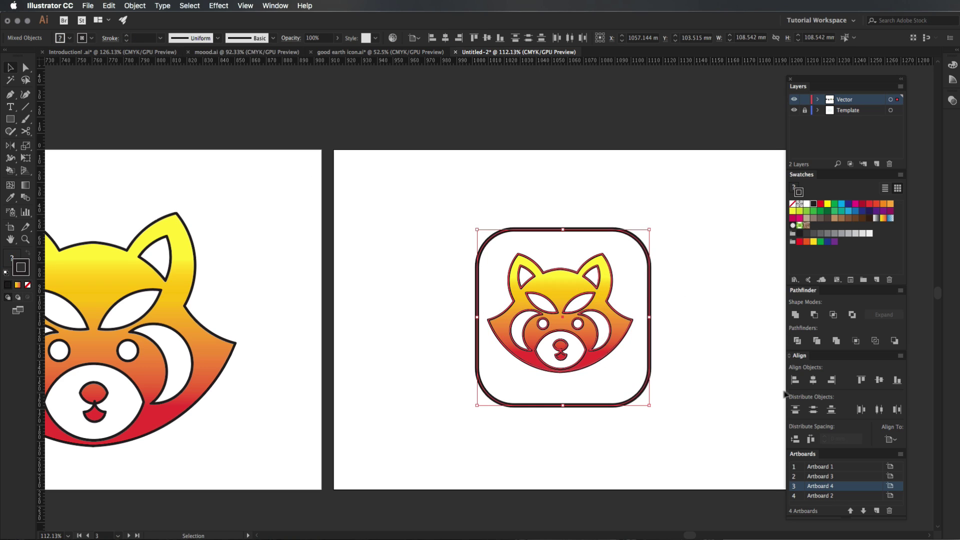
pyautogui.click(814, 380)
pyautogui.click(879, 380)
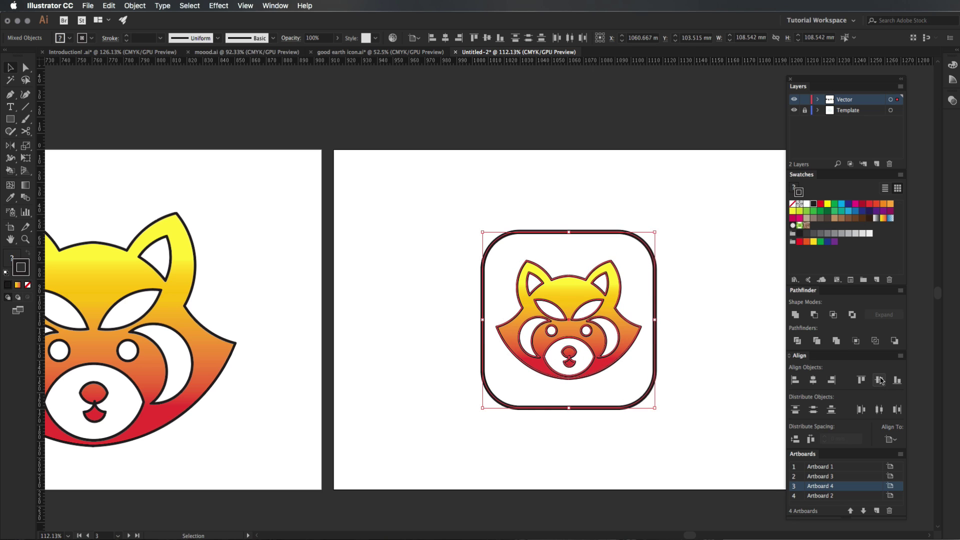
pyautogui.click(720, 400)
# Fill the rounded square with light blue and send it behind the face.
pyautogui.press('z')
pyautogui.moveTo(700, 400); pyautogui.dragTo(684, 421)
pyautogui.press('v')
pyautogui.click(623, 396)
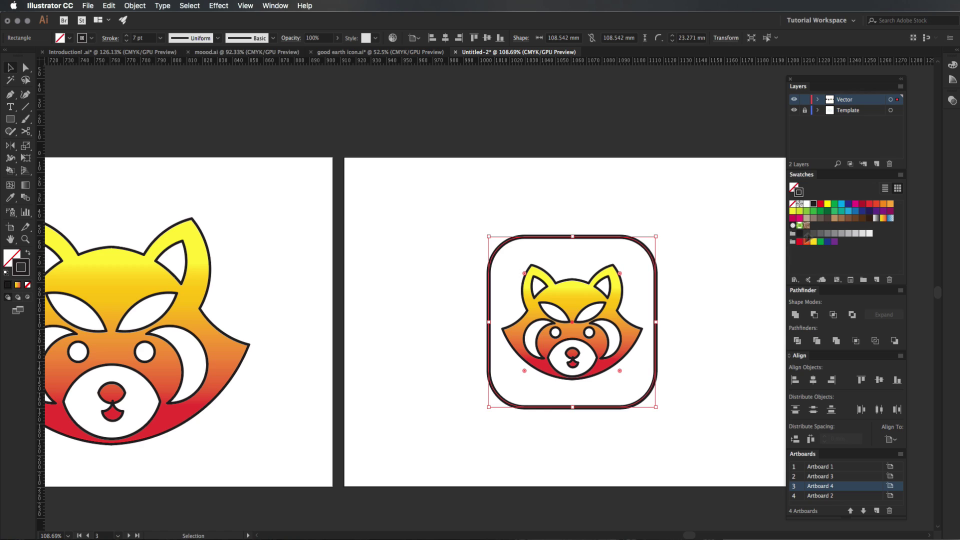
pyautogui.press('x')
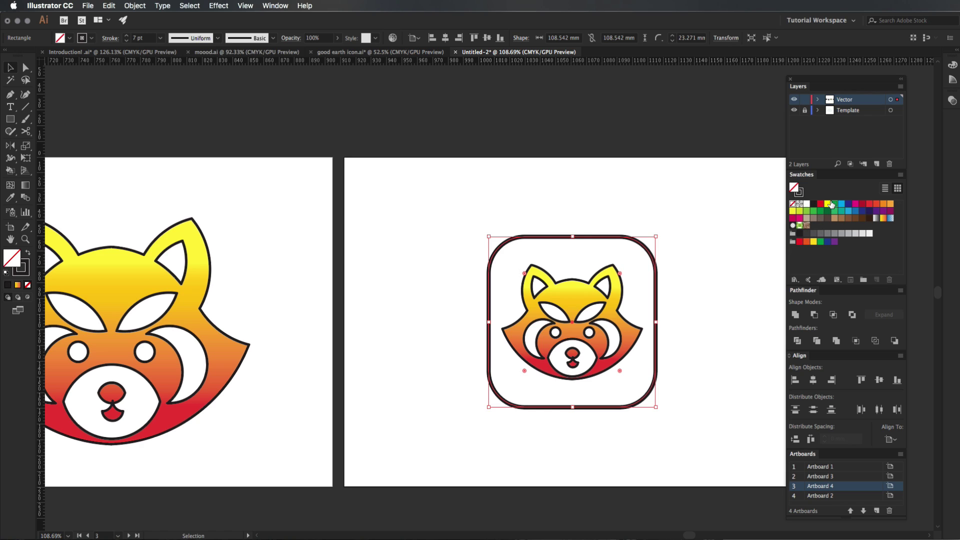
pyautogui.click(834, 203)
pyautogui.click(848, 212)
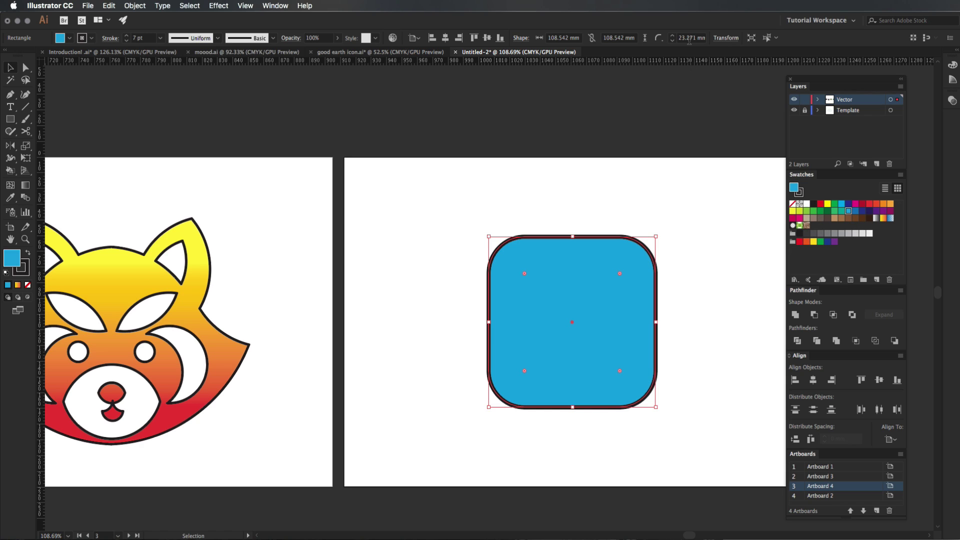
pyautogui.hotkey('ctrl', 'shift', '[')
pyautogui.click(679, 375)
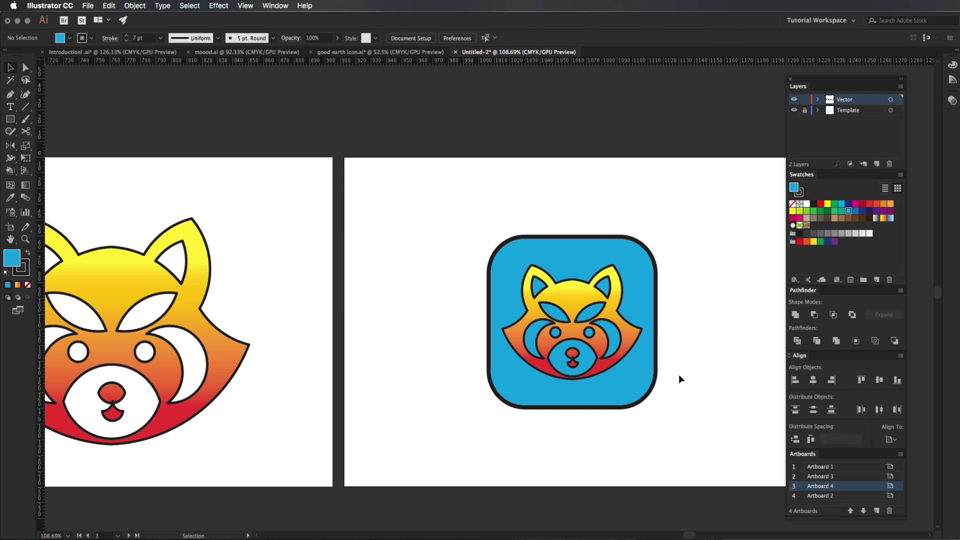
pyautogui.moveTo(671, 221); pyautogui.dragTo(457, 381)
pyautogui.click(649, 453)
pyautogui.moveTo(678, 450); pyautogui.dragTo(508, 221)
pyautogui.click(507, 219)
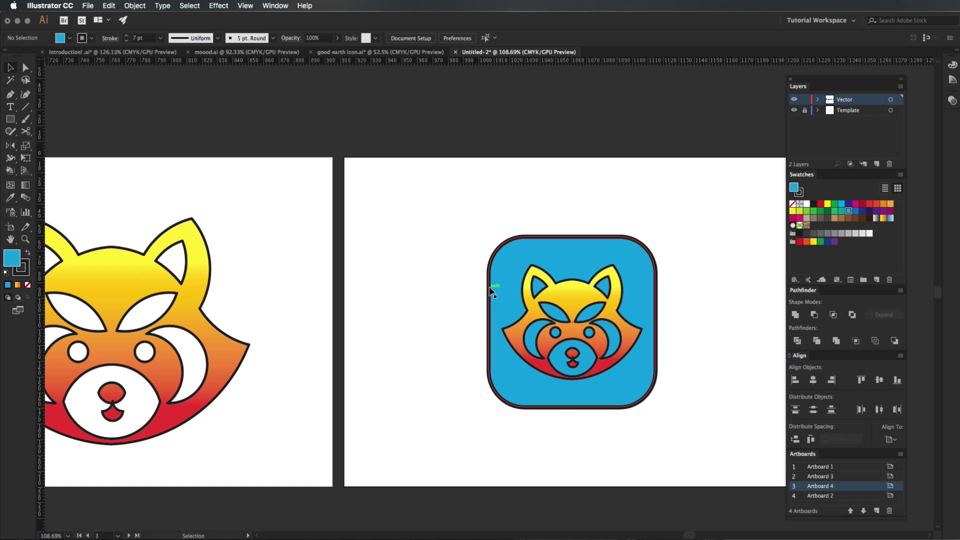
pyautogui.moveTo(428, 236); pyautogui.dragTo(724, 468)
pyautogui.click(728, 469)
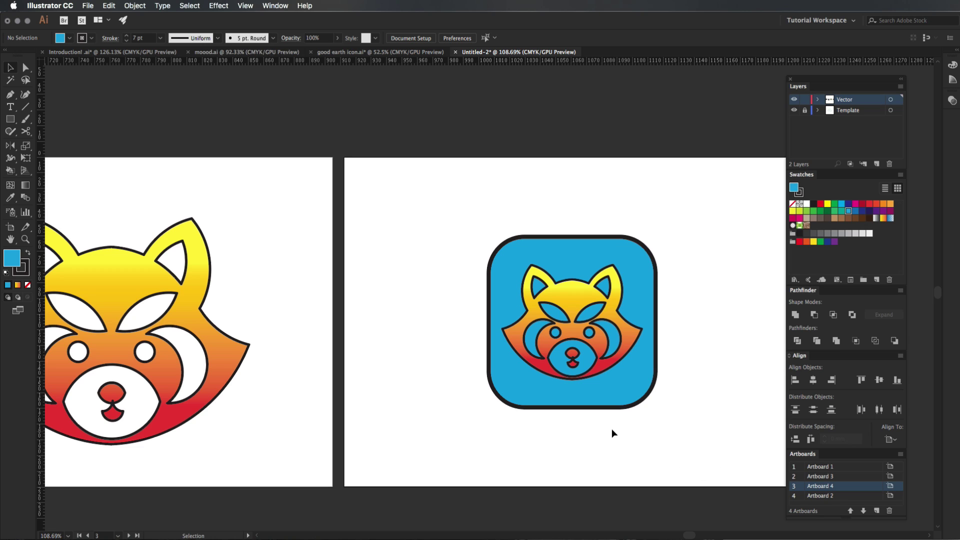
pyautogui.moveTo(622, 193); pyautogui.dragTo(472, 424)
pyautogui.click(486, 443)
pyautogui.moveTo(451, 213); pyautogui.dragTo(717, 441)
pyautogui.click(707, 440)
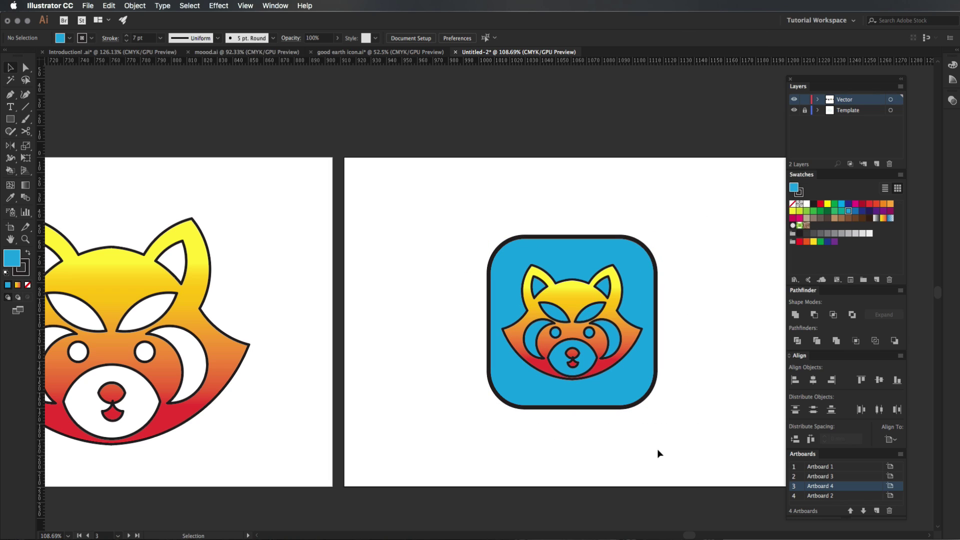